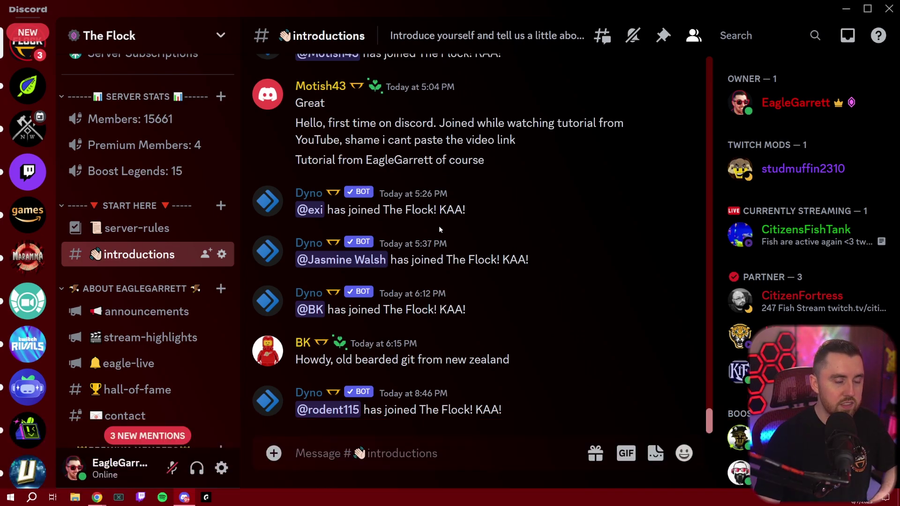
Open the report channel of The Flock server and start a new report ticket.
scroll(156, 213, down, 3)
scroll(252, 236, down, 10)
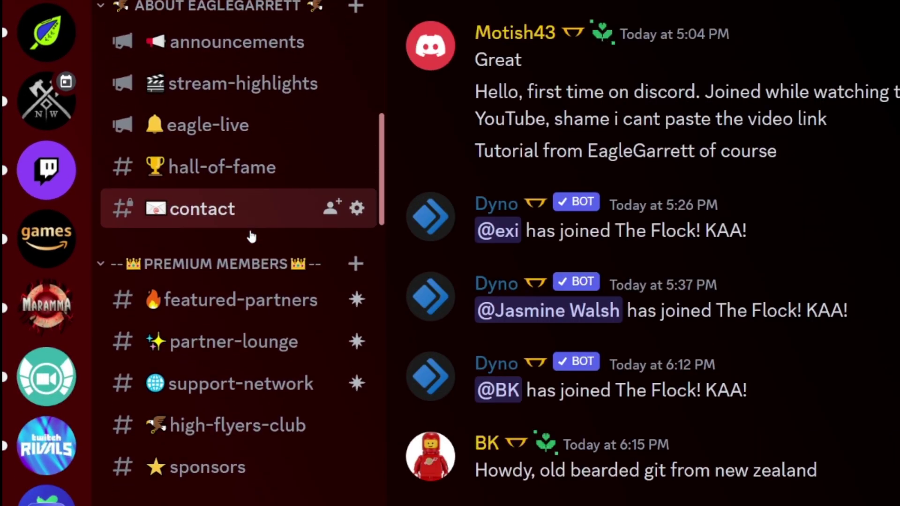
scroll(245, 234, down, 5)
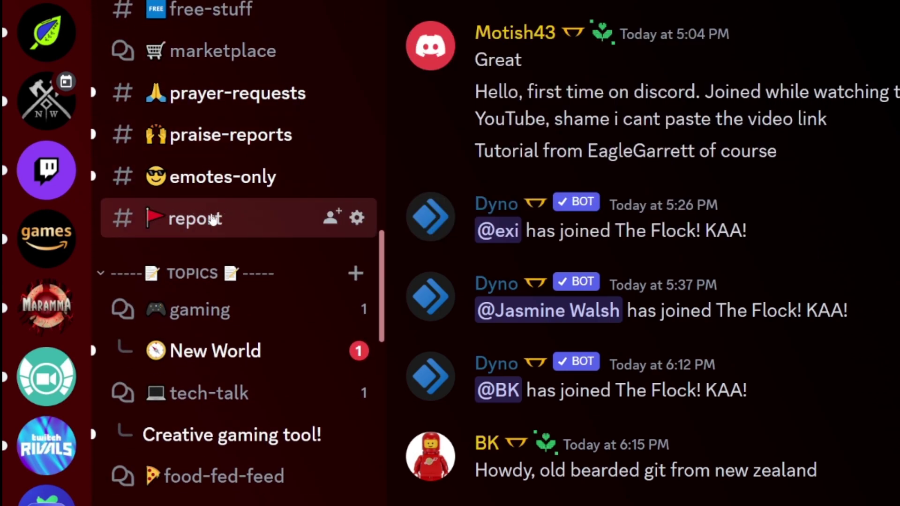
click(235, 218)
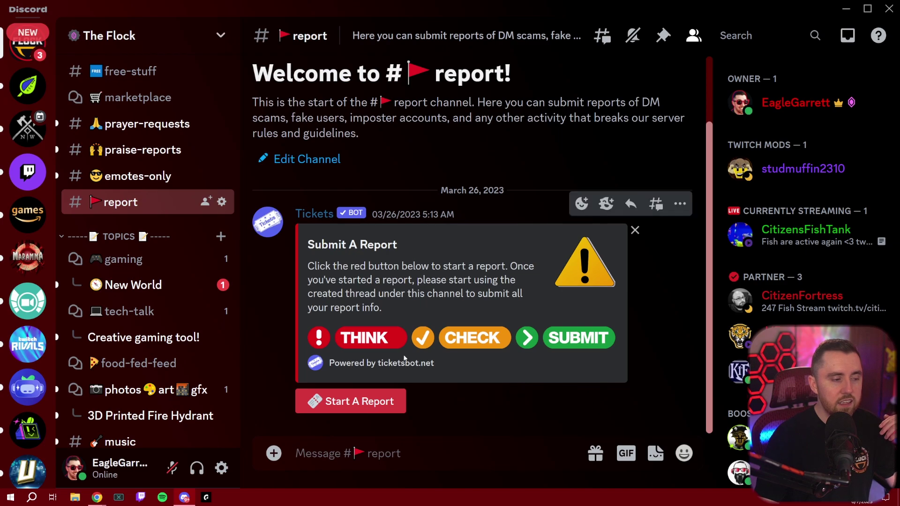
click(340, 404)
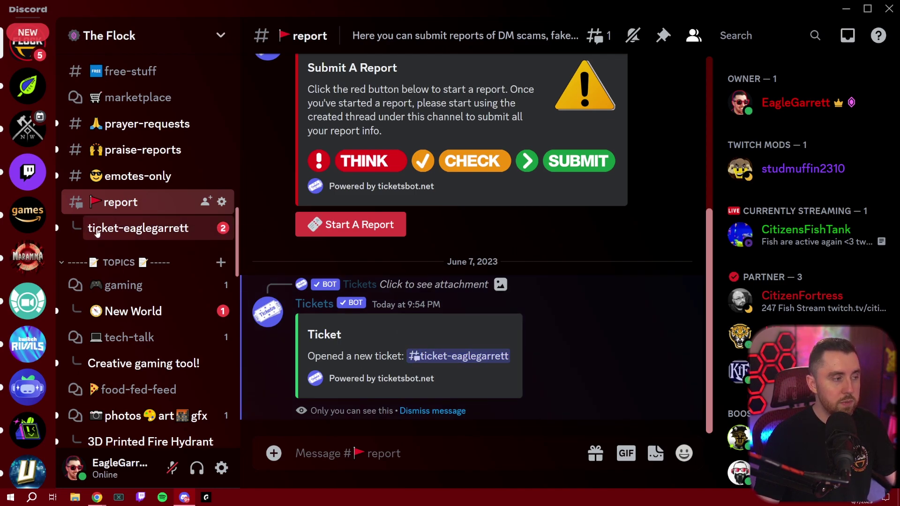
Open the newly created ticket thread under the report channel and send the message "Test".
click(156, 230)
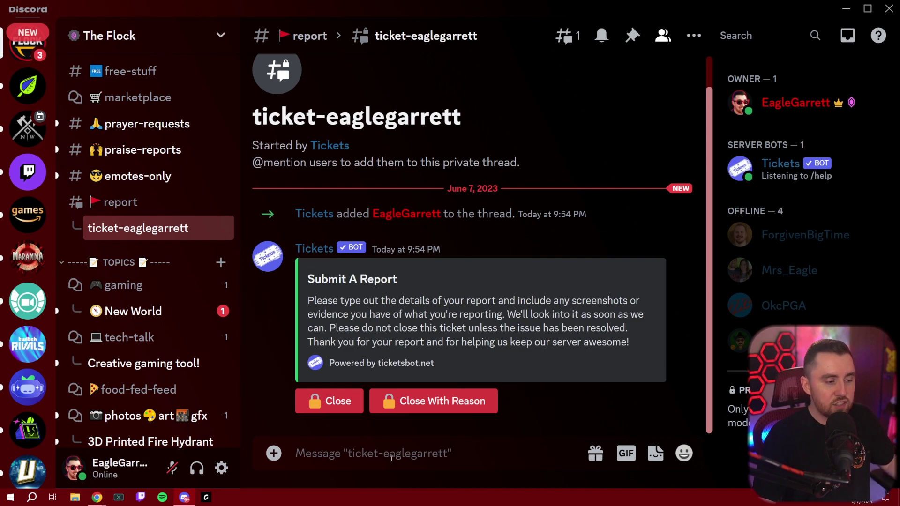
text(Test)
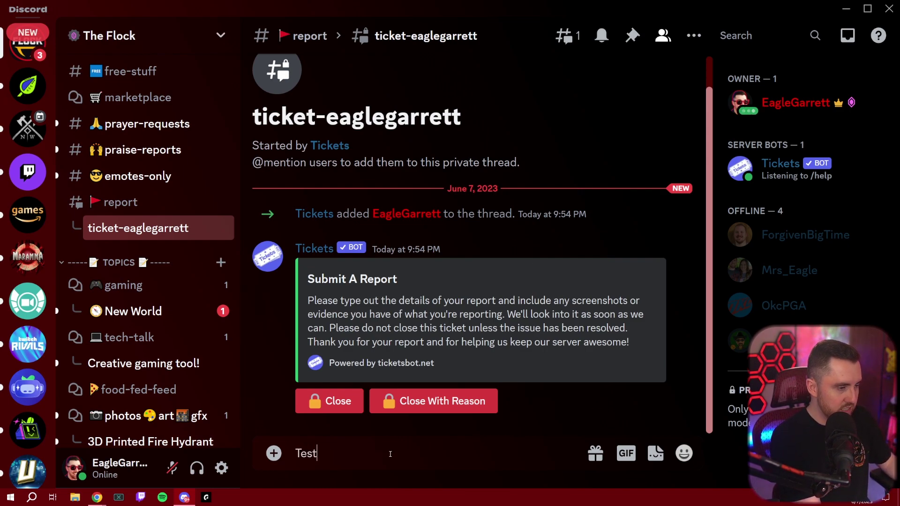
key(Return)
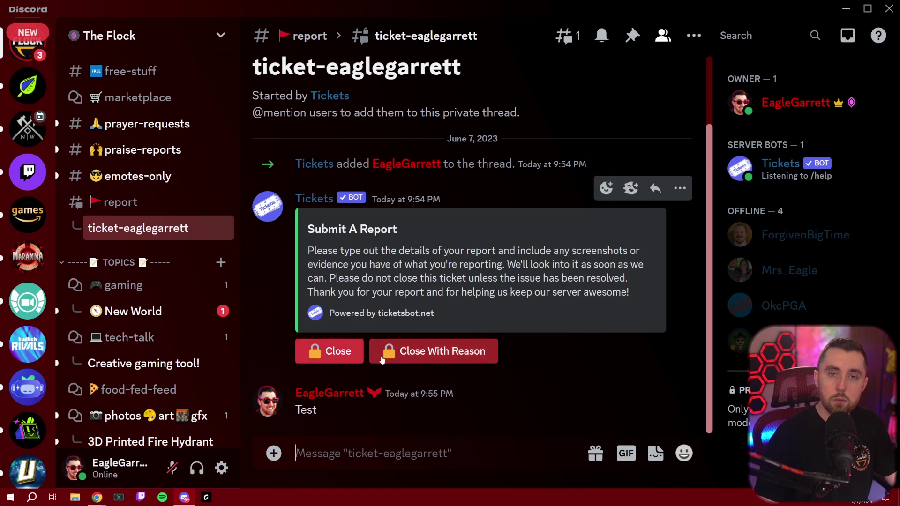
Close the ticket with the reason "This was a test.".
click(421, 353)
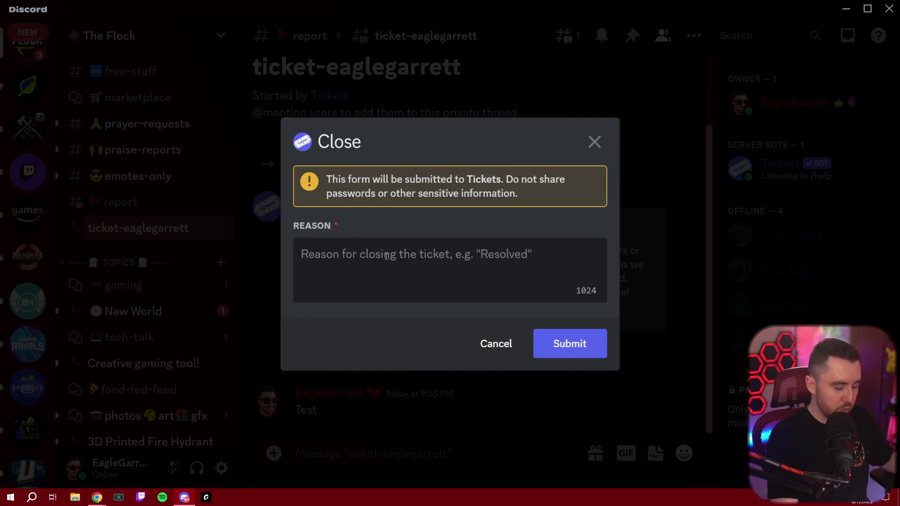
text(This)
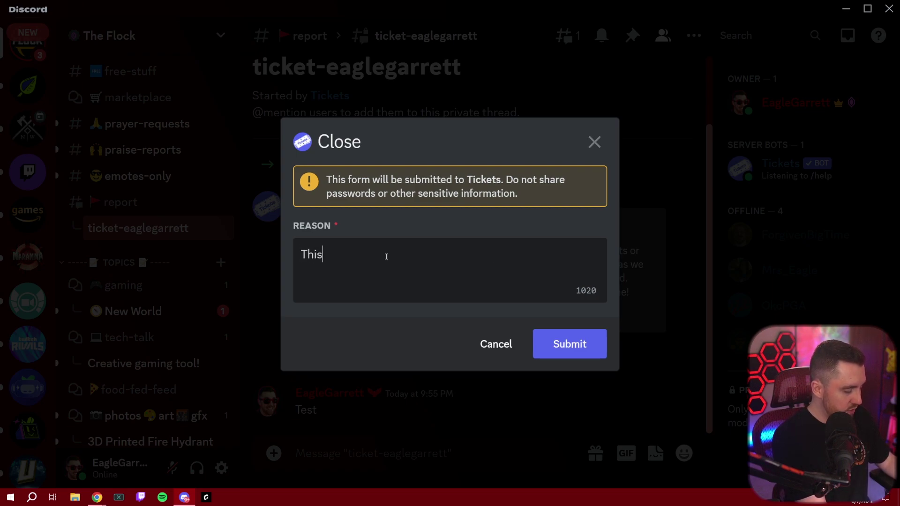
text( was a test.)
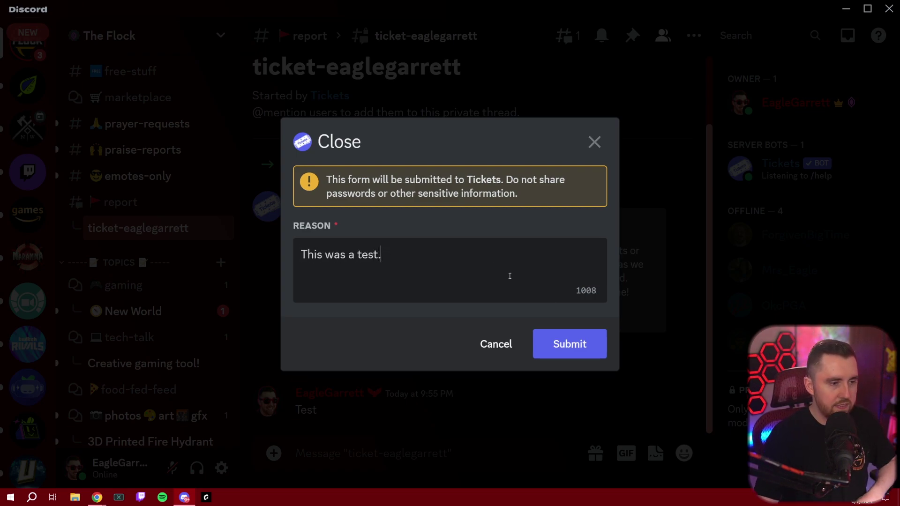
click(569, 343)
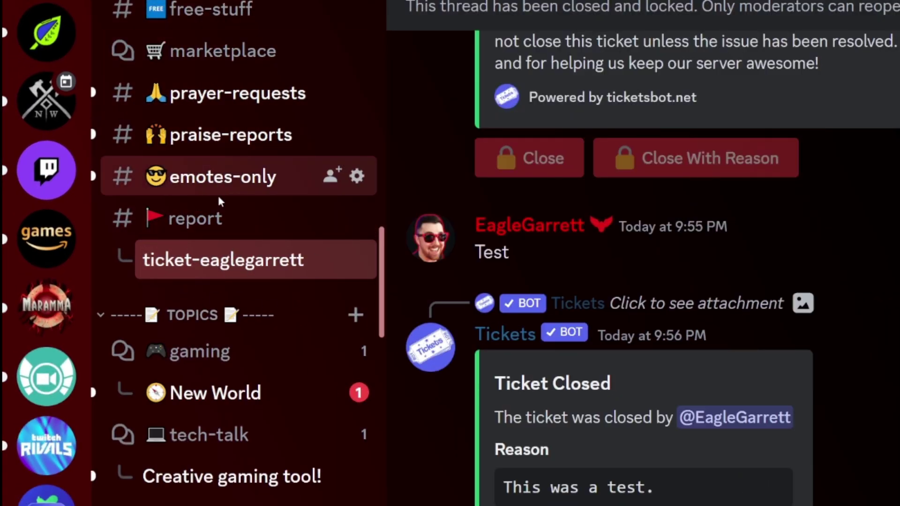
Leave the closed ticket thread for the report channel and dismiss the bot's notice about the opened ticket.
click(227, 182)
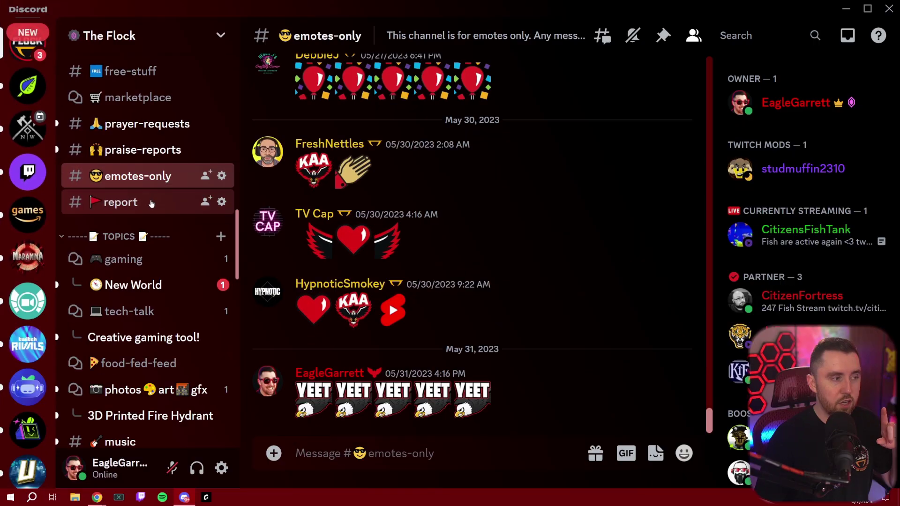
click(220, 231)
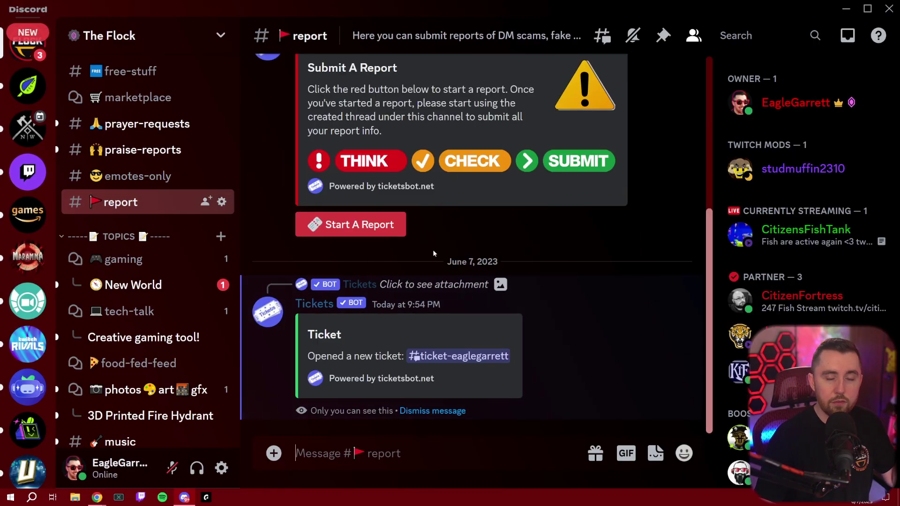
click(429, 411)
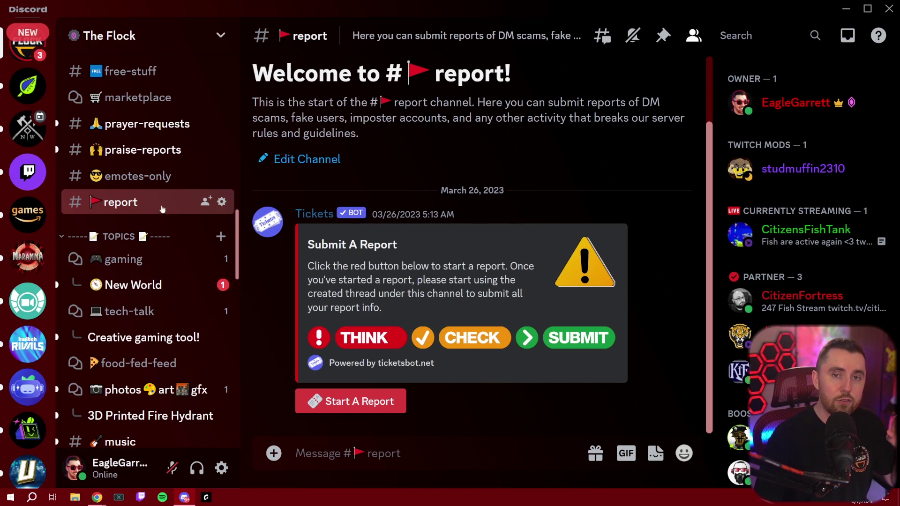
Open the reports-archive channel in the Mod Squad category and examine the log entry of the closed test ticket.
drag(238, 225, 243, 390)
scroll(141, 340, down, 1)
scroll(150, 328, up, 3)
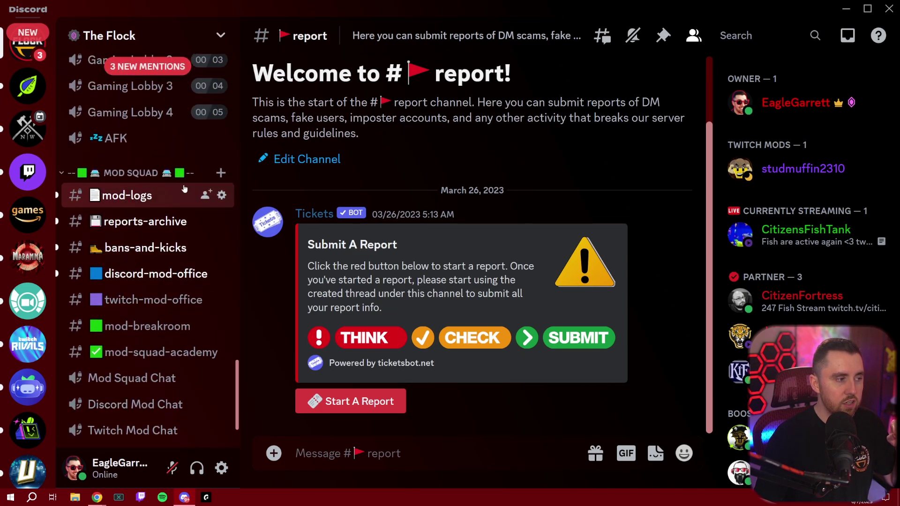
click(166, 224)
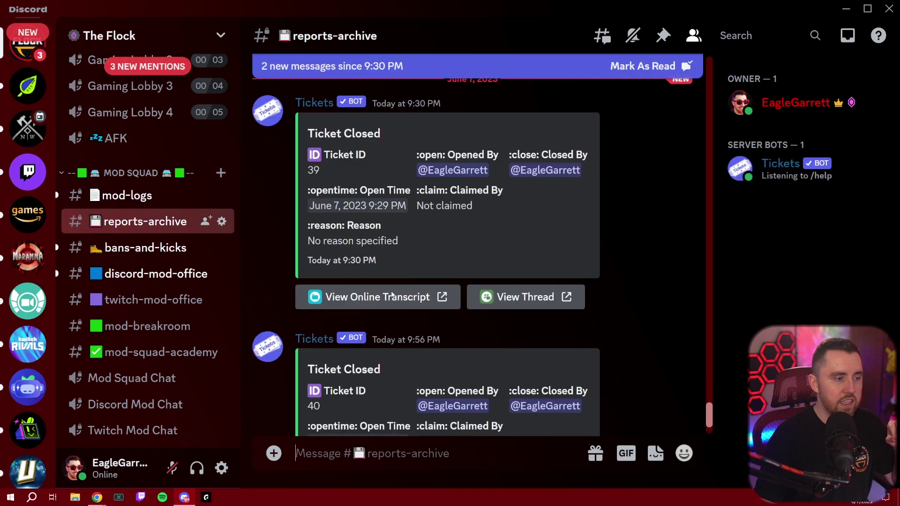
scroll(402, 283, down, 3)
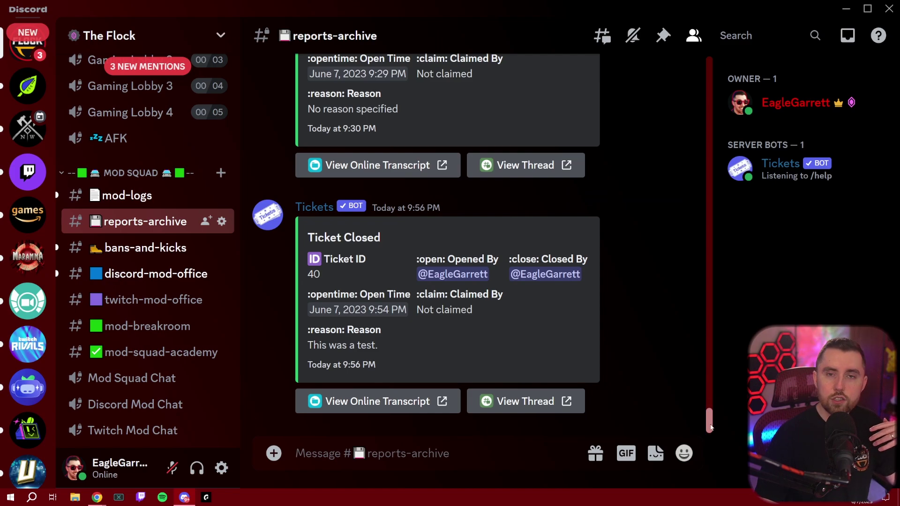
scroll(710, 427, up, 10)
scroll(708, 375, down, 10)
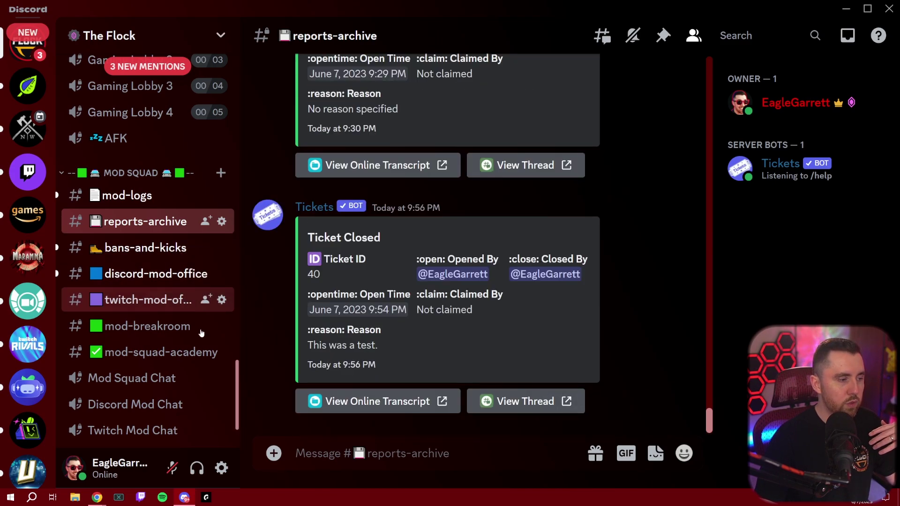
Go back to the report channel that holds the Submit A Report panel.
scroll(215, 248, up, 10)
scroll(220, 197, down, 8)
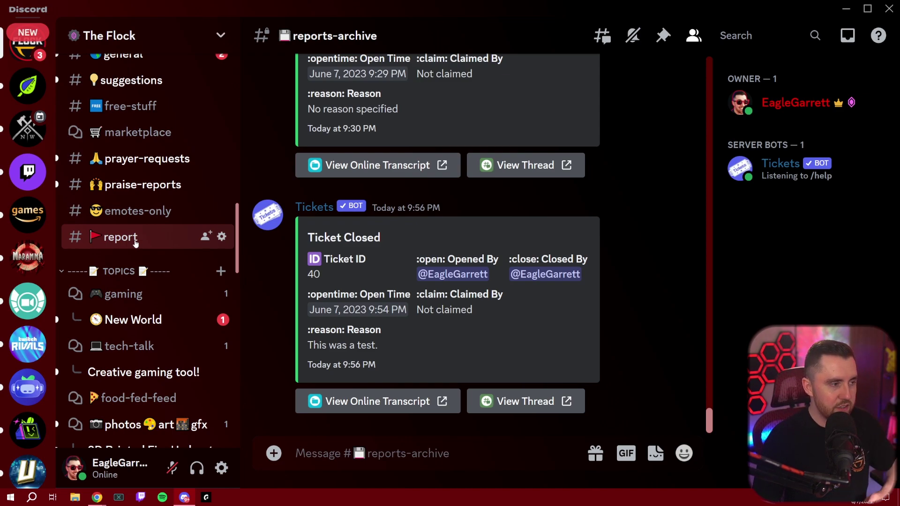
click(149, 238)
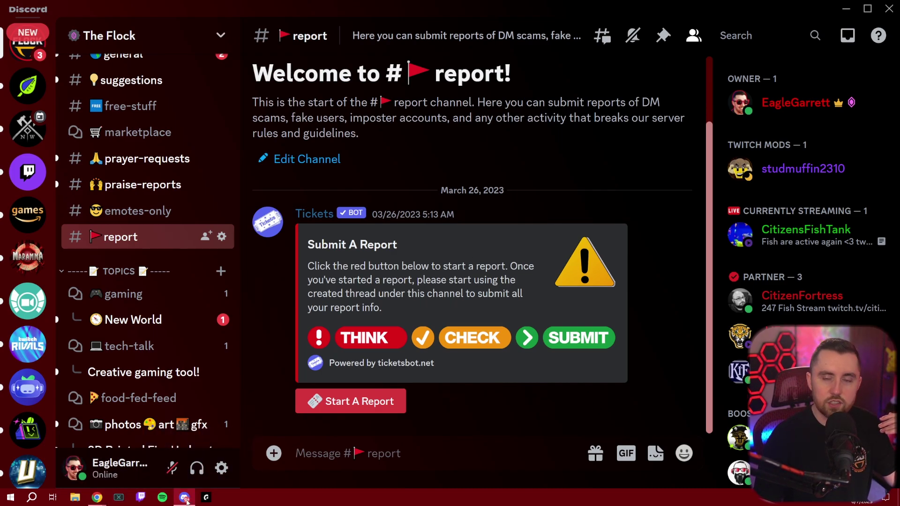
Switch to the Tickets dashboard in Chrome and check which forms can be managed, keeping Submit A Report selected.
mouse_move(187, 501)
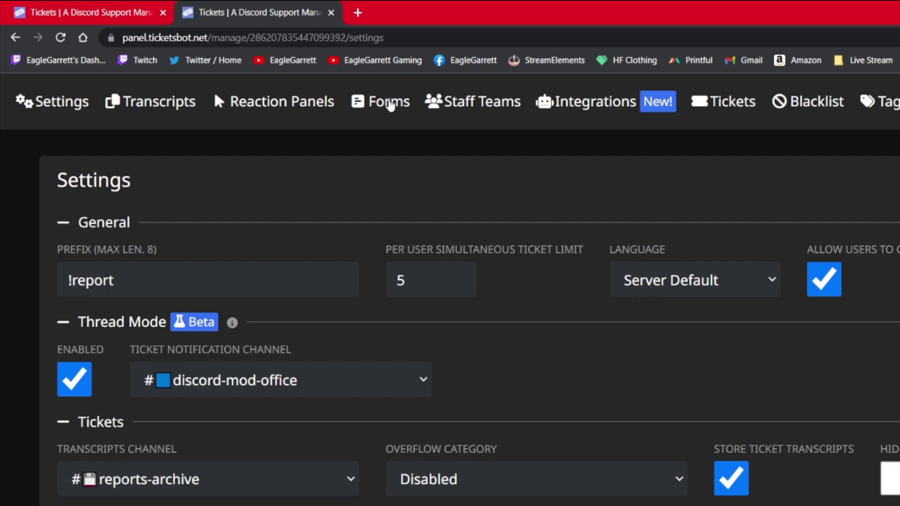
click(380, 104)
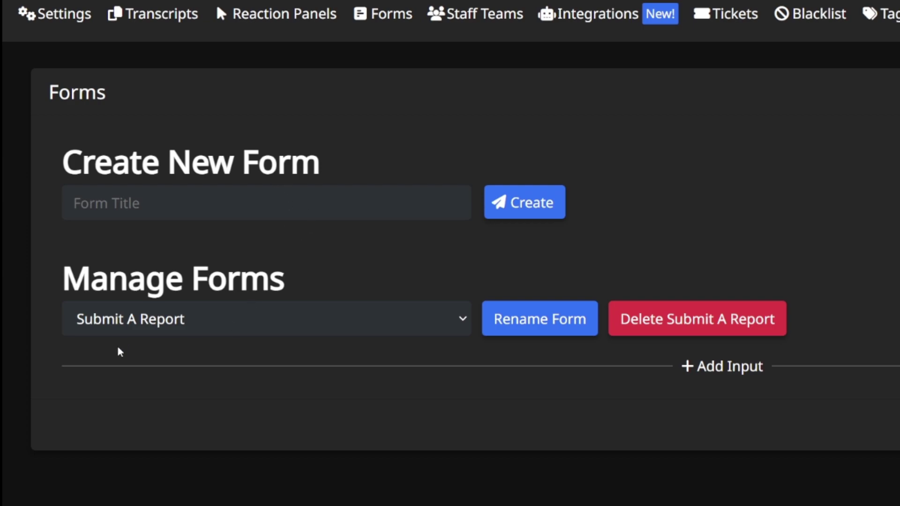
click(318, 333)
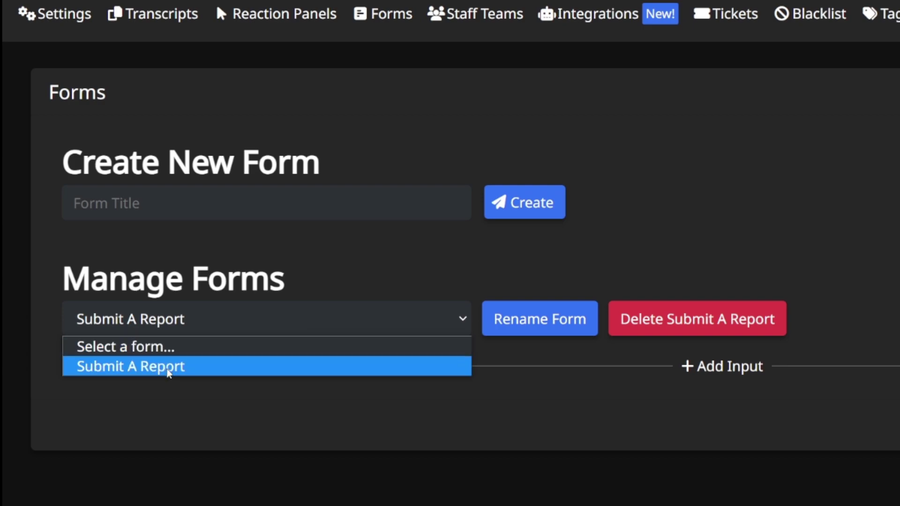
click(354, 295)
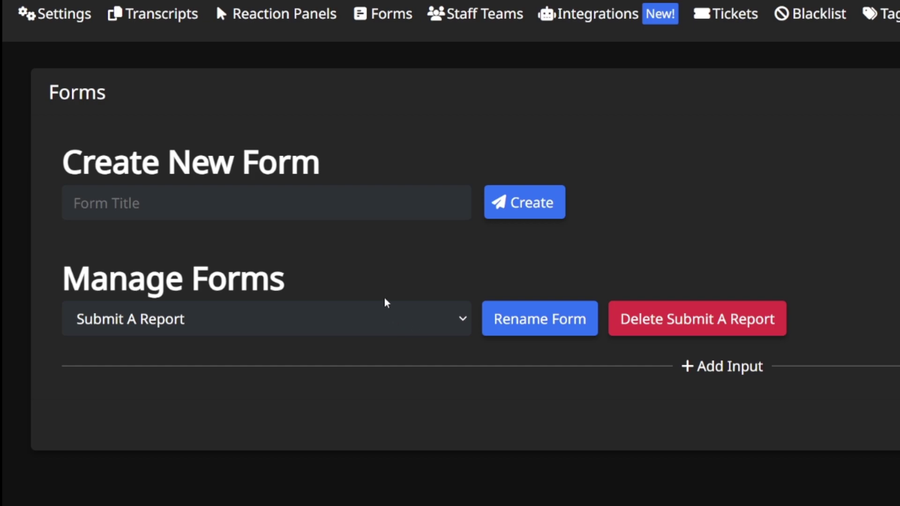
click(77, 202)
click(370, 320)
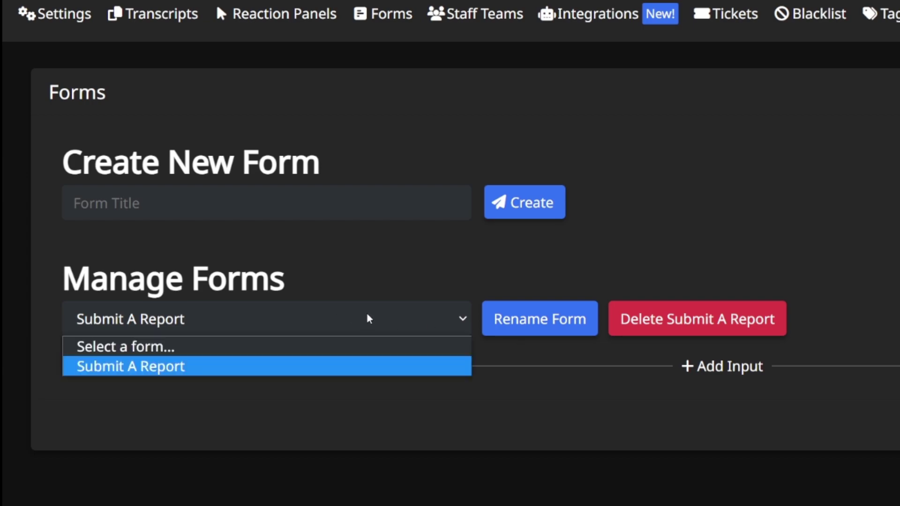
click(238, 372)
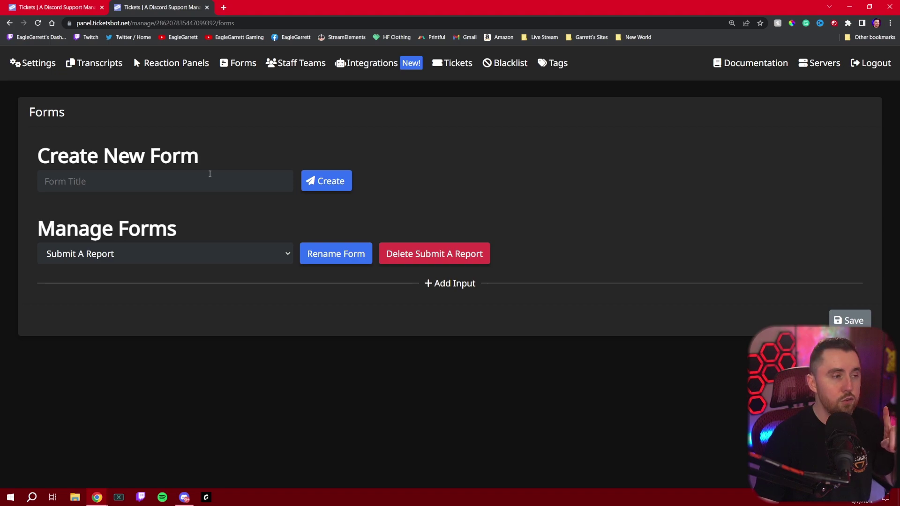
View the staff teams and reaction panels pages, comparing the latter with the live report panel in Discord.
click(296, 63)
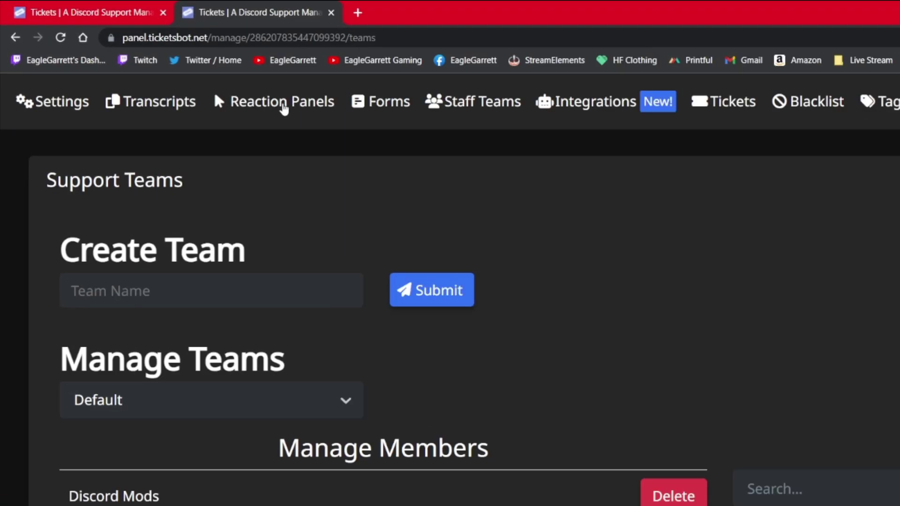
click(177, 66)
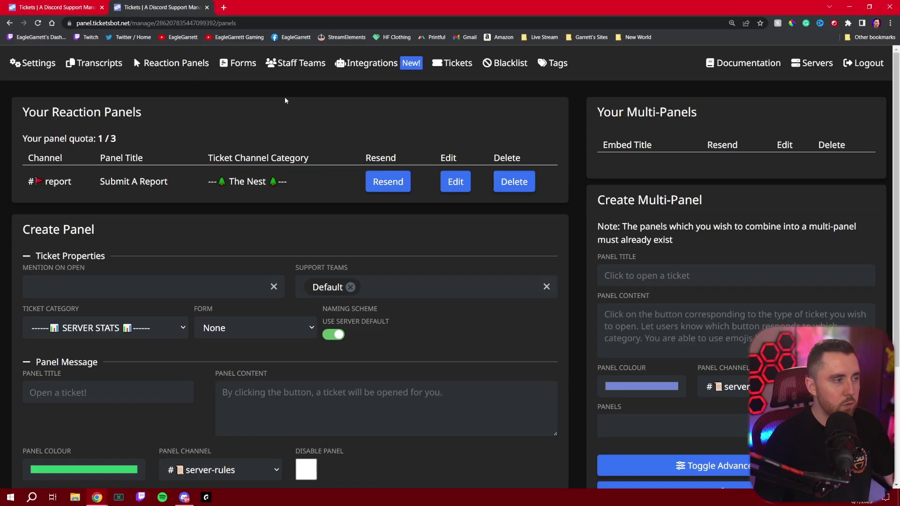
click(185, 497)
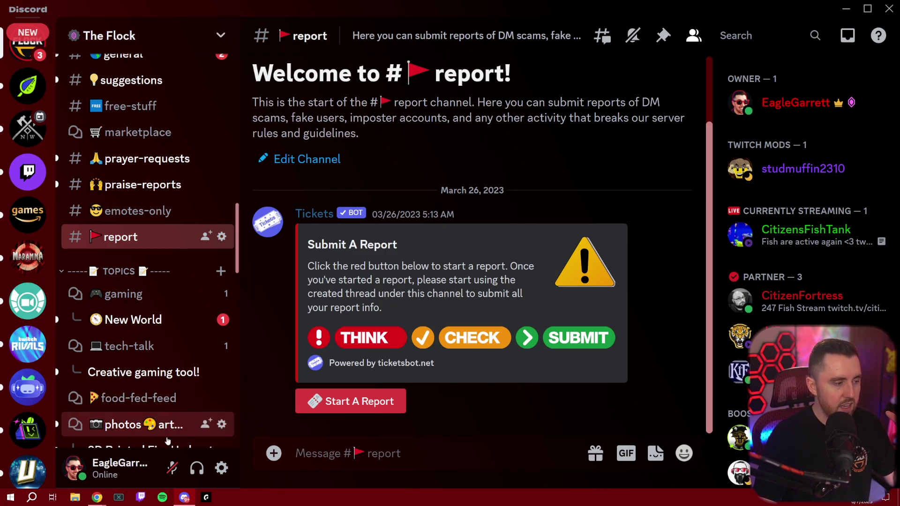
click(186, 498)
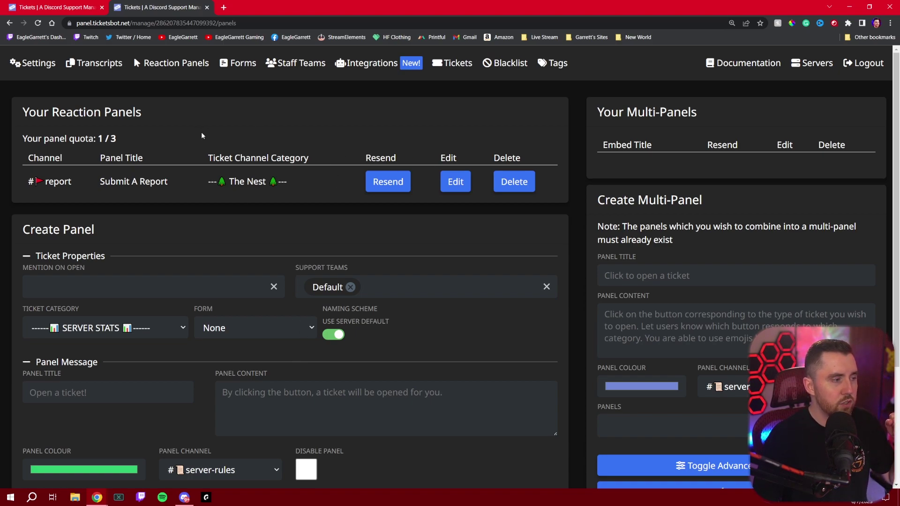
Review the Create Panel options and open the existing Submit A Report reaction panel for editing.
scroll(113, 247, down, 1)
scroll(114, 247, down, 1)
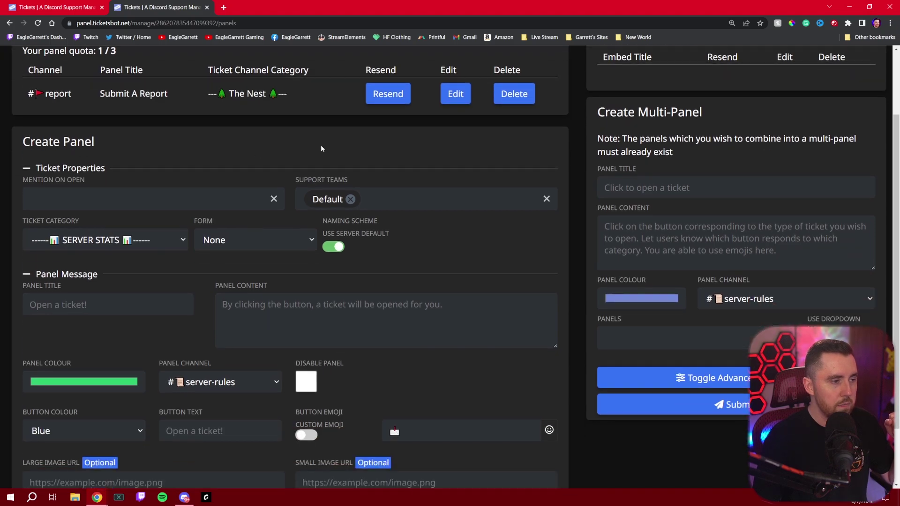
scroll(286, 185, down, 1)
scroll(274, 206, up, 1)
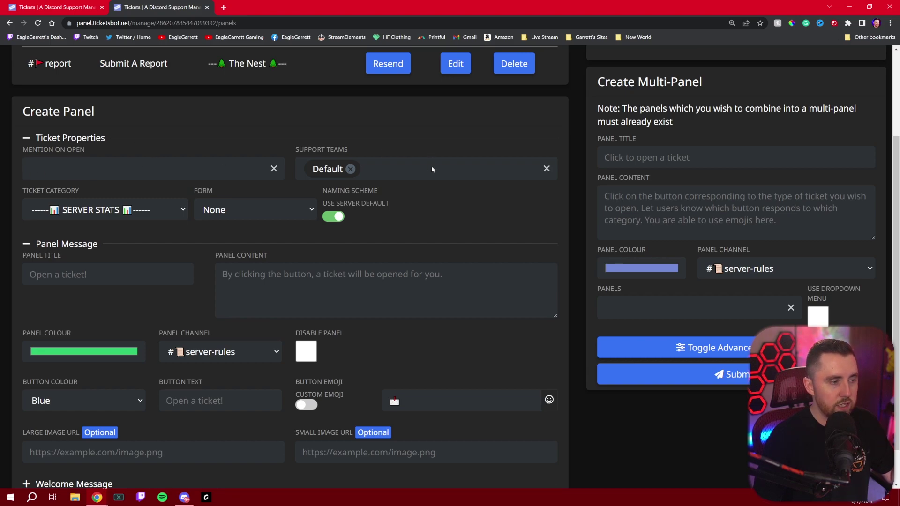
scroll(433, 169, down, 1)
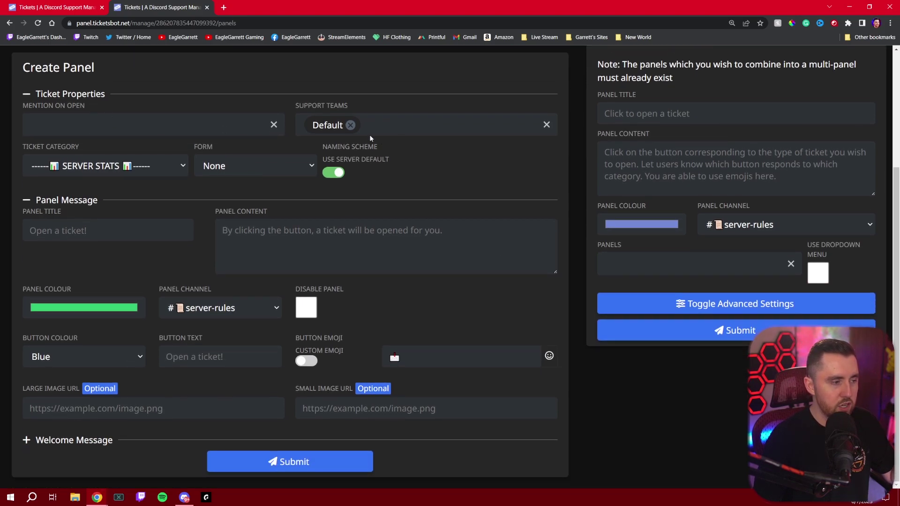
scroll(335, 301, up, 4)
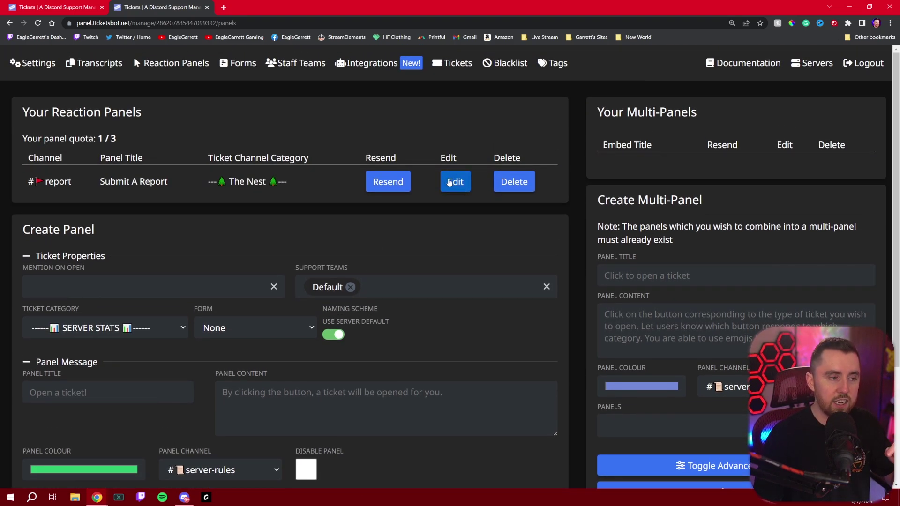
click(449, 183)
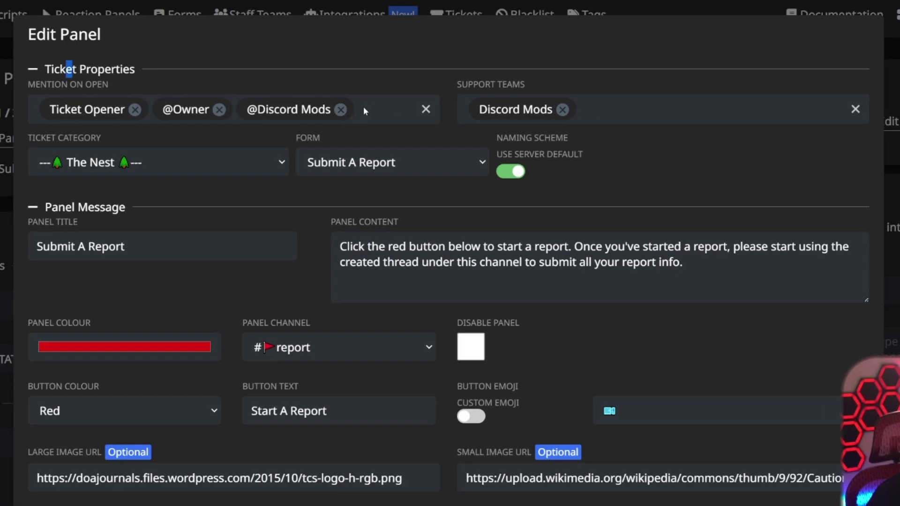
Review the roles available for Mention On Open in the Submit A Report panel without adding any.
click(383, 54)
click(384, 111)
scroll(291, 178, down, 1)
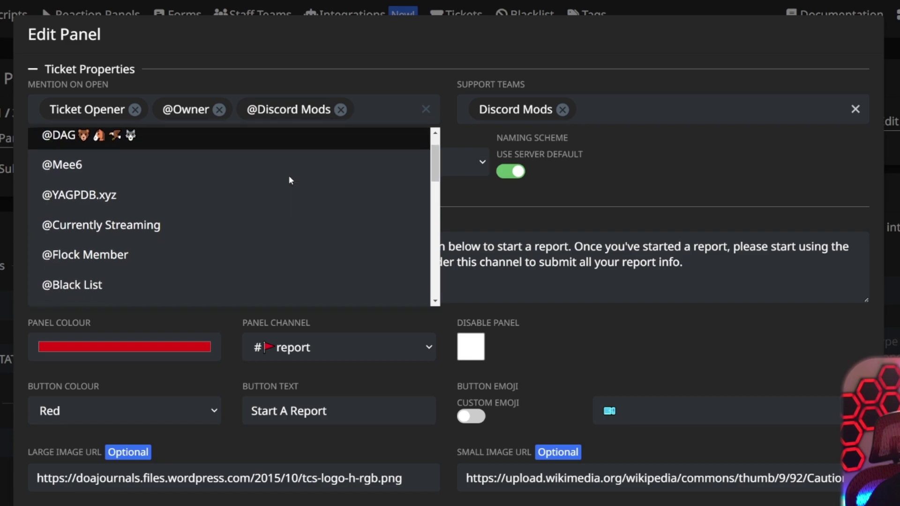
scroll(289, 180, down, 8)
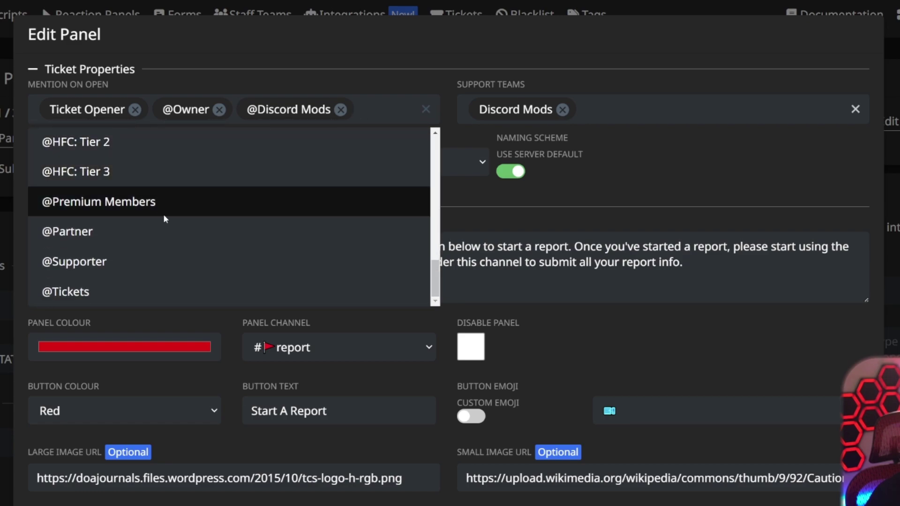
scroll(197, 184, down, 4)
scroll(196, 197, up, 4)
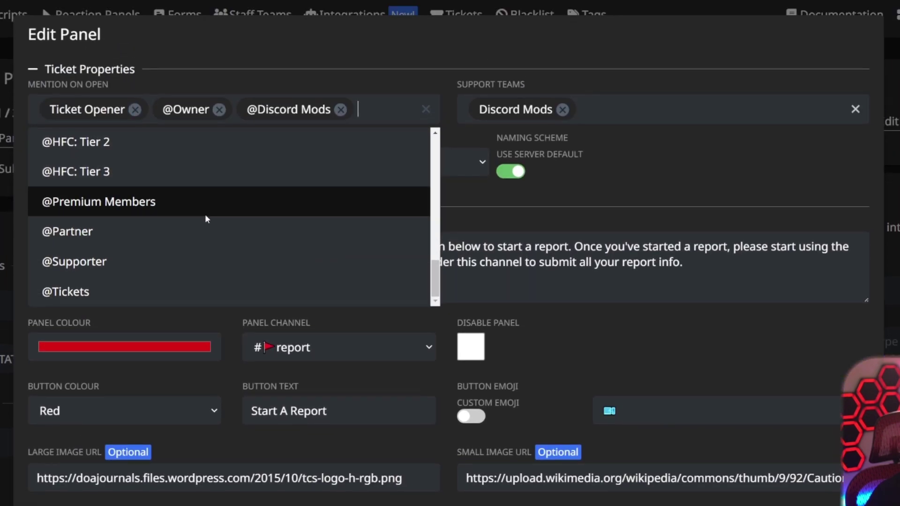
click(372, 52)
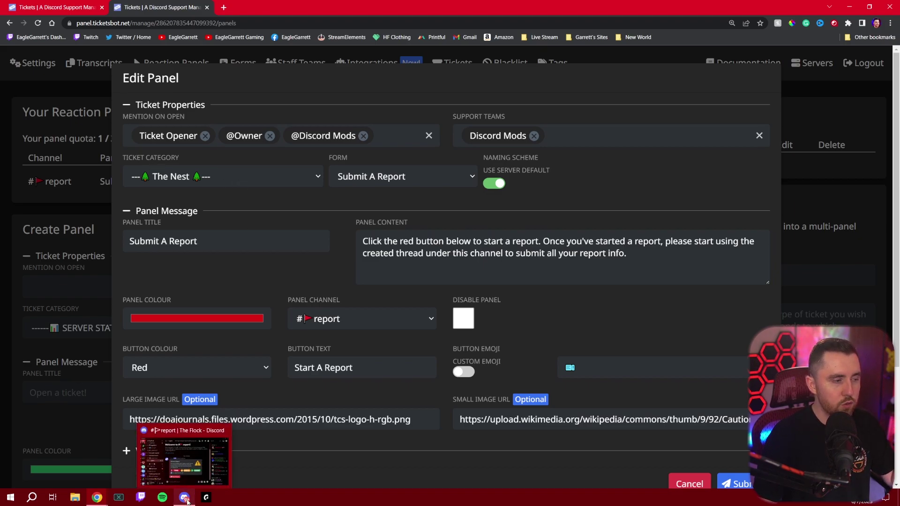
Switch to Discord and locate The Nest category that contains the report channel.
click(193, 497)
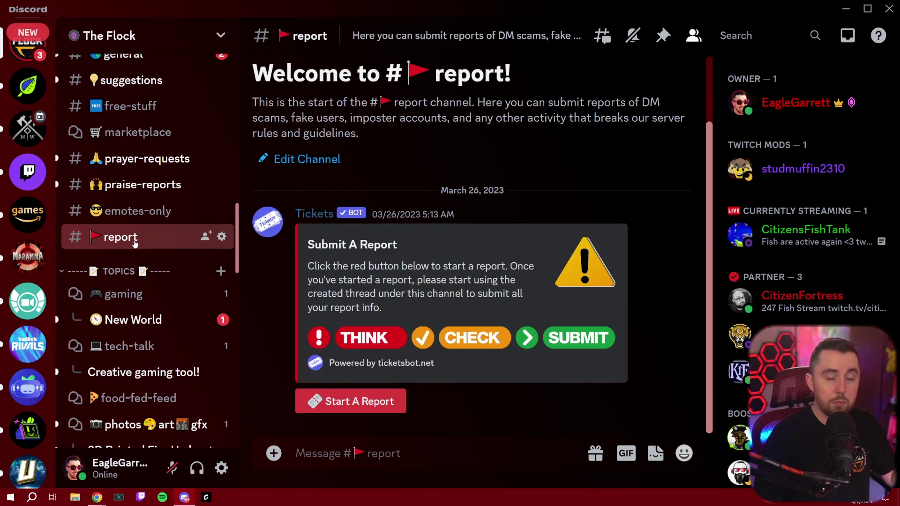
scroll(146, 246, up, 1)
scroll(145, 251, up, 3)
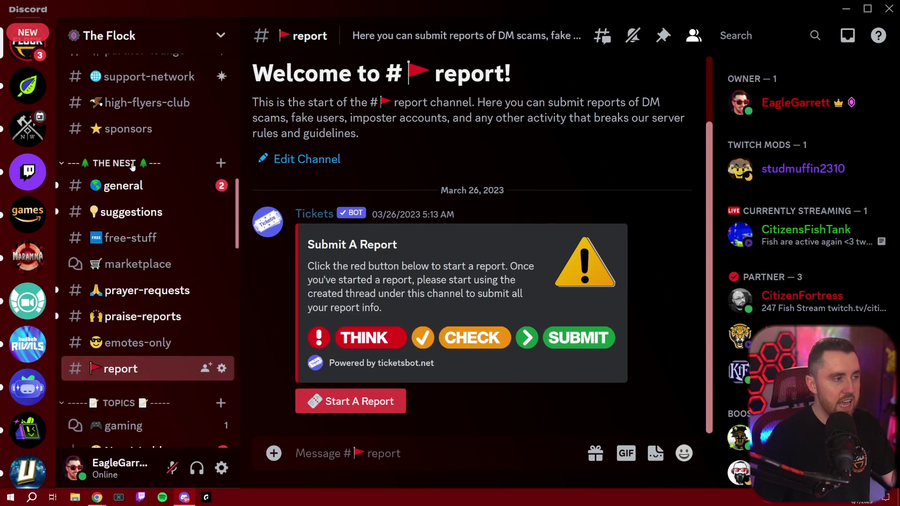
scroll(112, 185, down, 1)
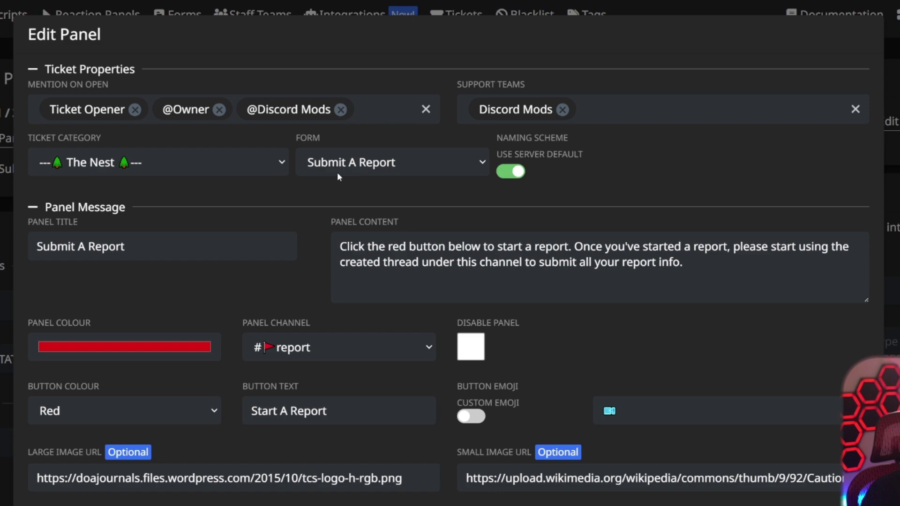
Check which forms can be assigned to the panel, keeping Submit A Report selected.
click(411, 160)
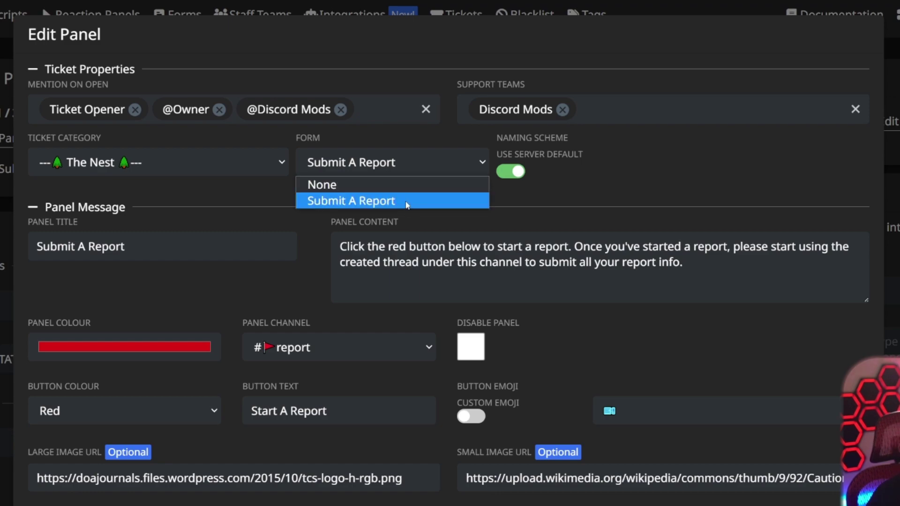
click(664, 173)
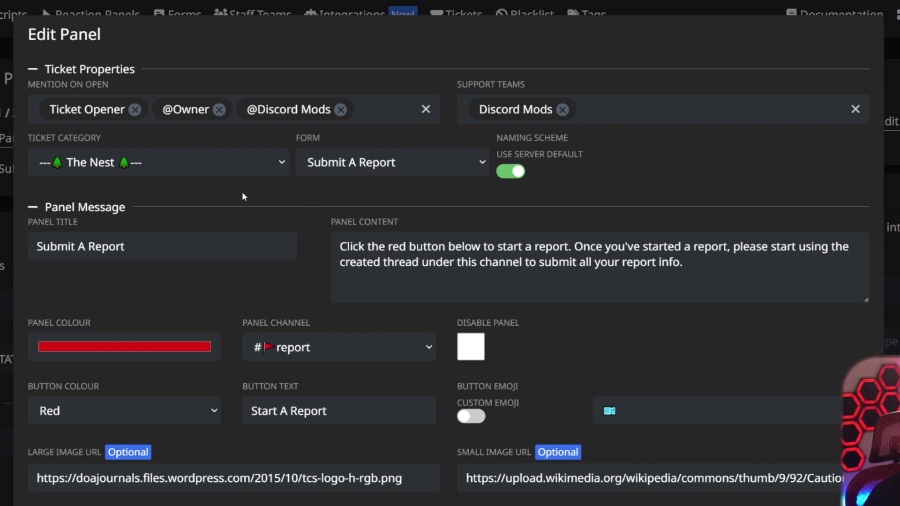
scroll(242, 192, down, 1)
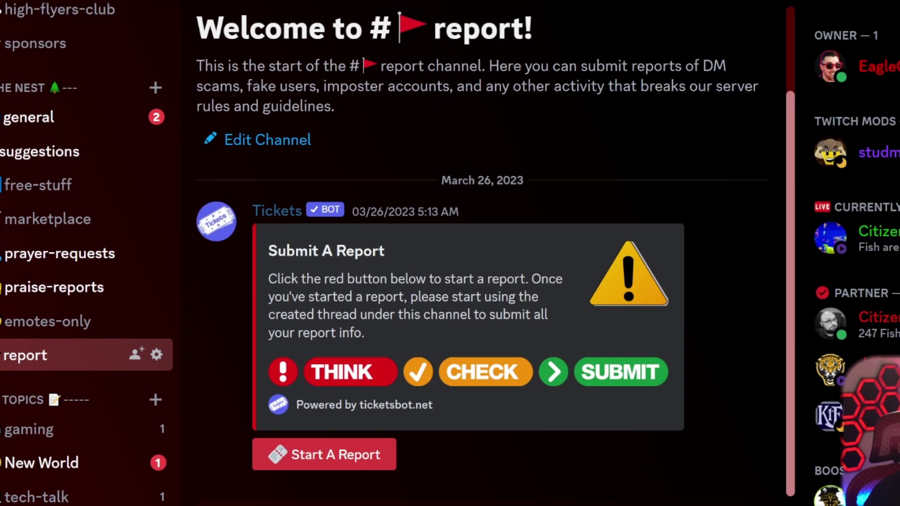
Highlight the title and the description text of the live Submit A Report panel in Discord.
drag(271, 254, 388, 253)
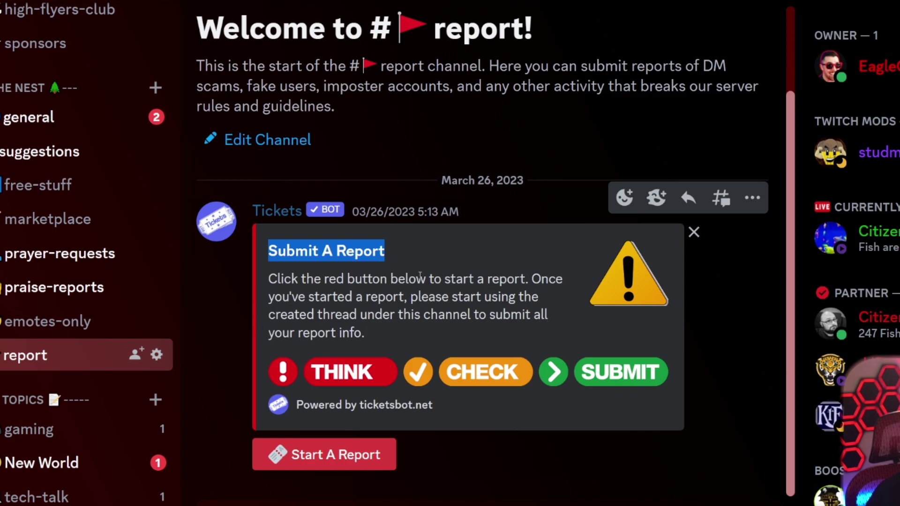
click(278, 300)
drag(272, 280, 427, 341)
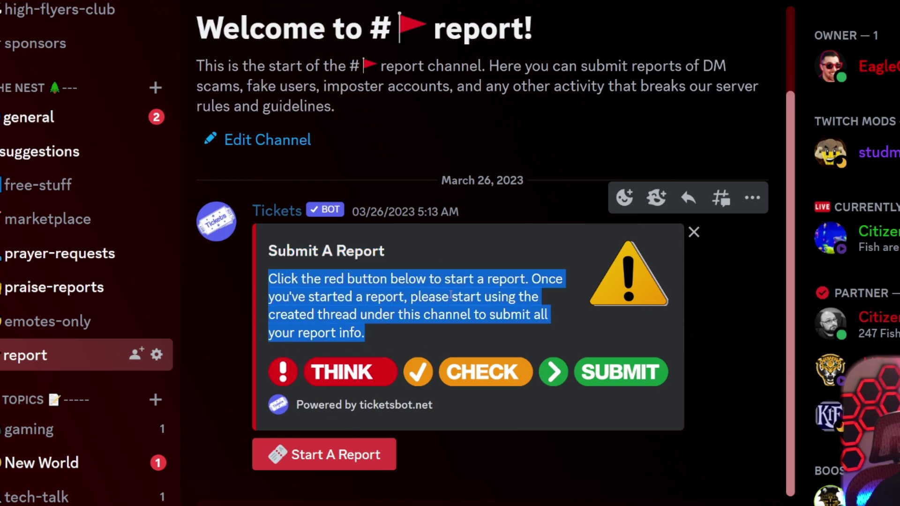
click(426, 341)
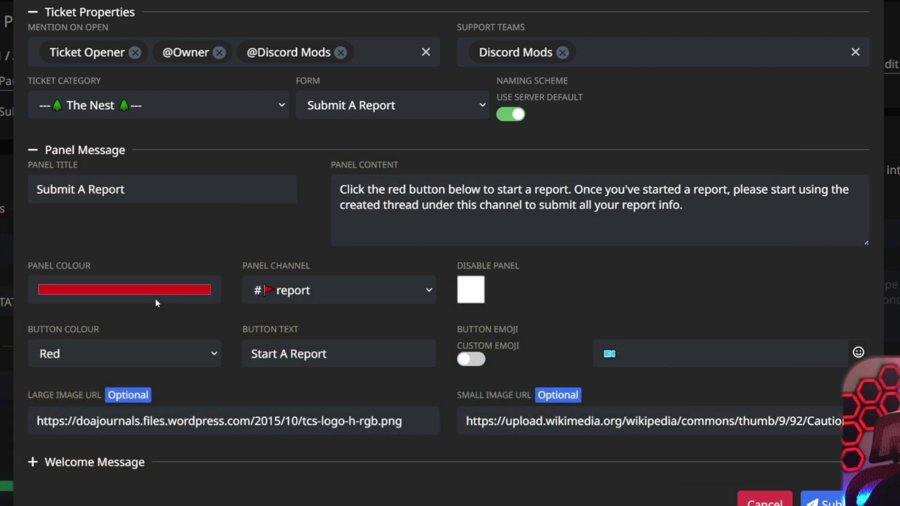
Inspect the panel colour choices without changing the red, and compare the setting with the live panel in Discord.
click(207, 293)
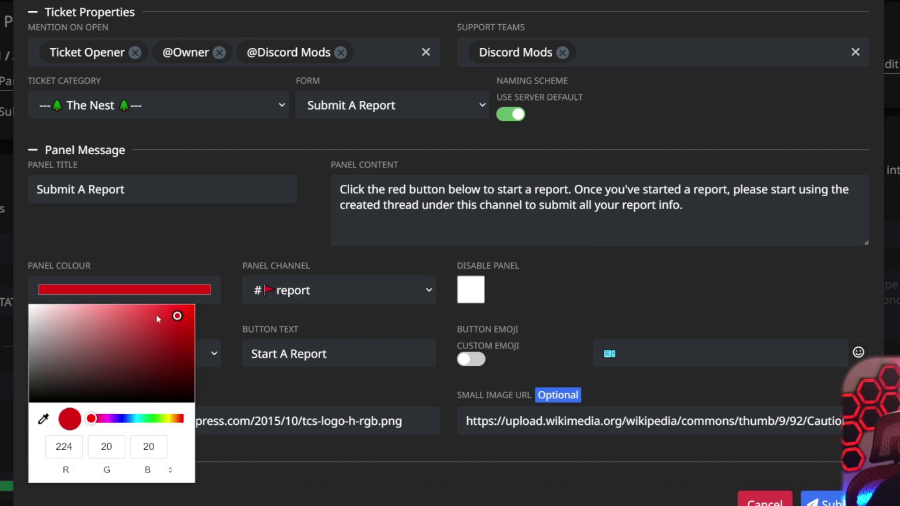
click(281, 226)
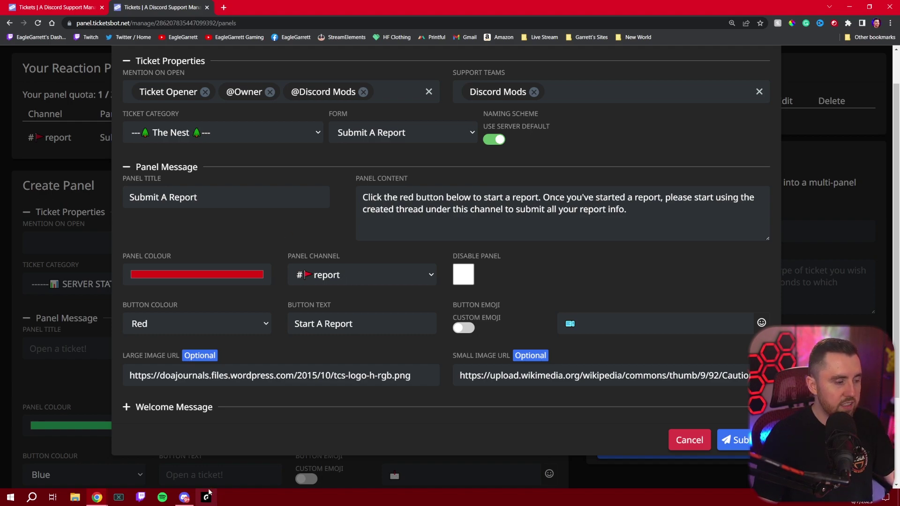
click(183, 498)
scroll(149, 269, down, 1)
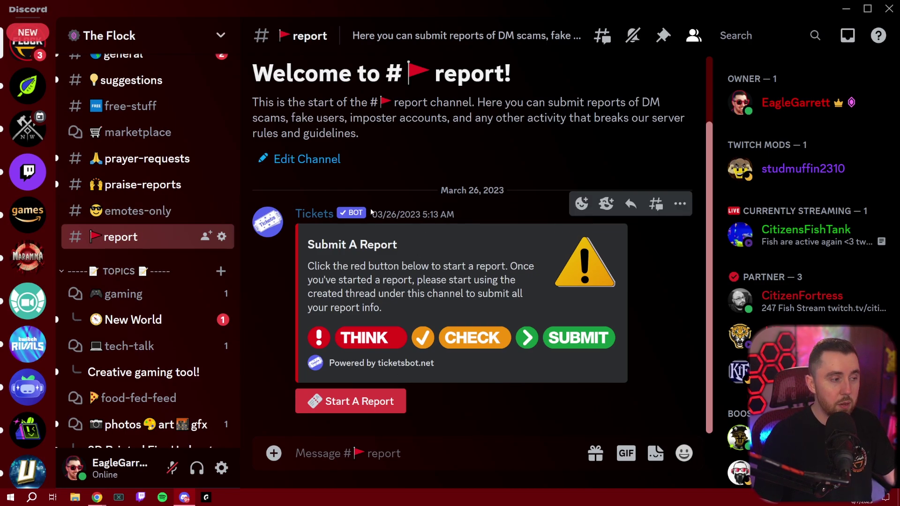
click(185, 499)
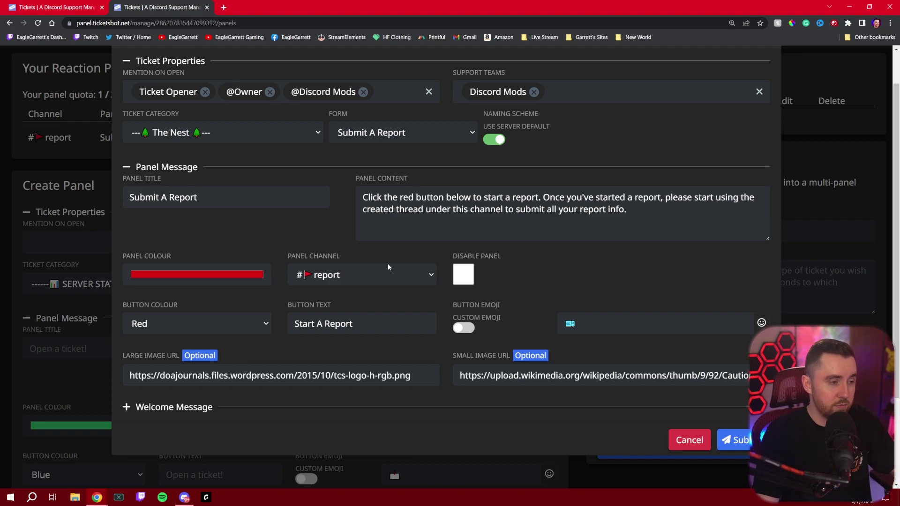
Review the button colour options of the panel, keeping Red selected.
scroll(403, 253, down, 1)
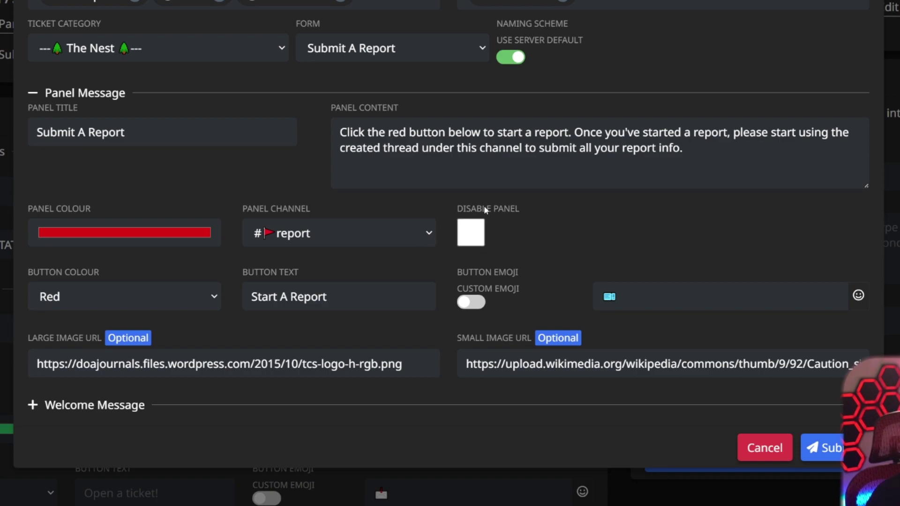
scroll(319, 253, down, 1)
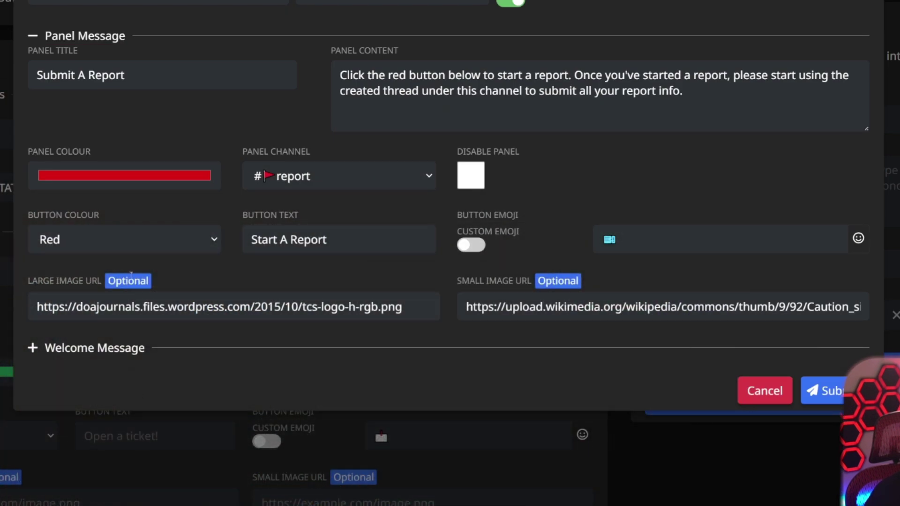
click(152, 239)
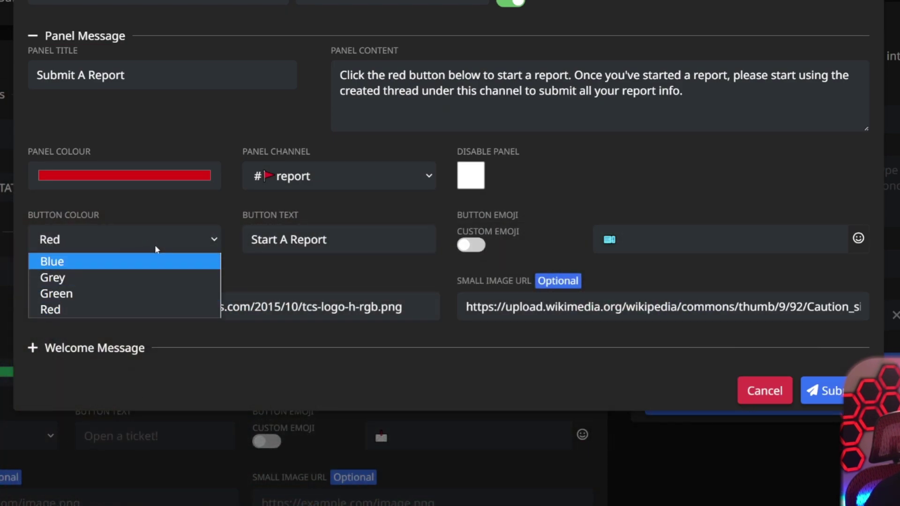
click(209, 203)
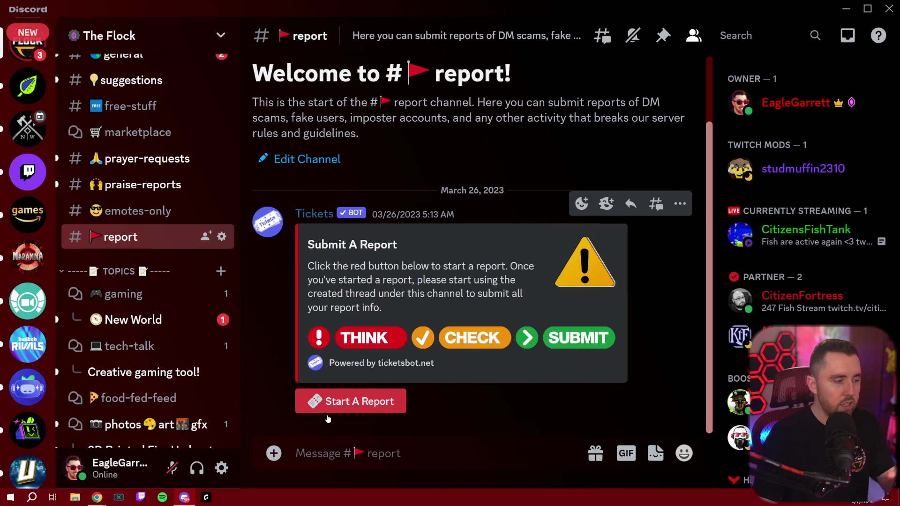
Compare the large and small image URL settings in the Tickets dashboard with the images on the live Discord panel.
click(187, 498)
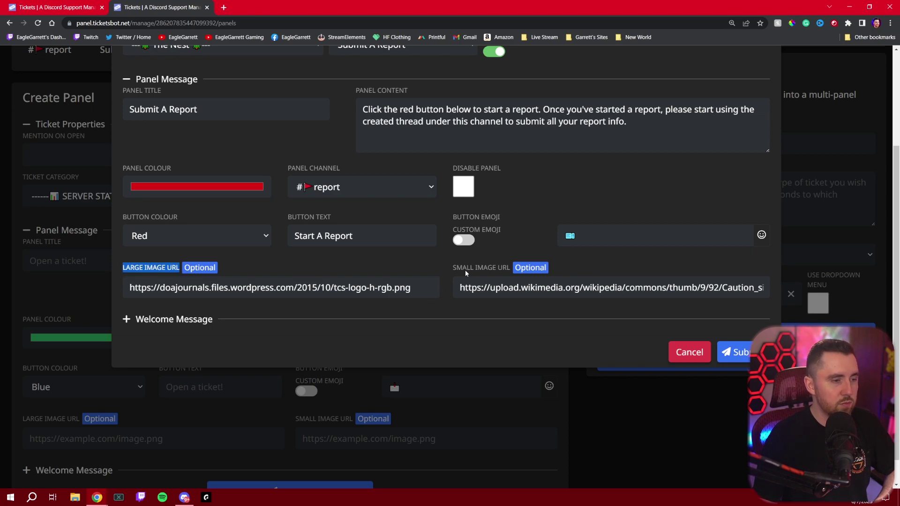
drag(452, 268, 470, 267)
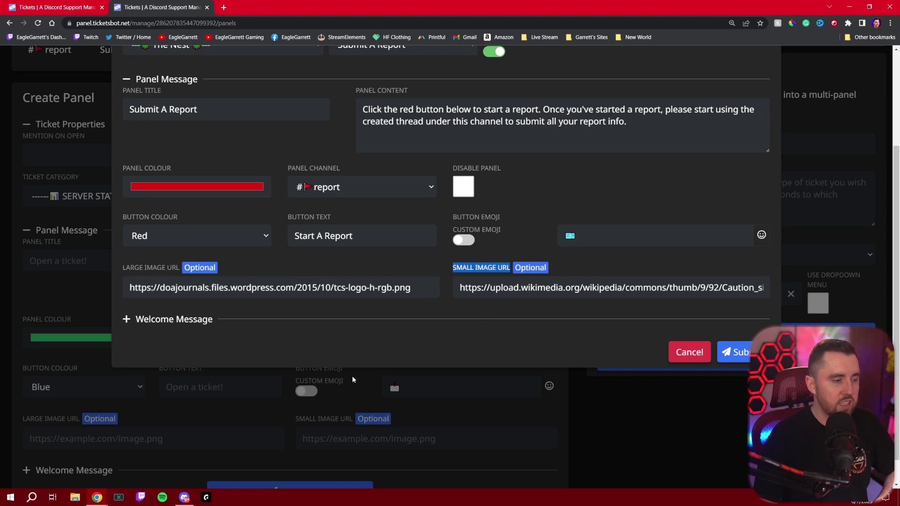
click(184, 497)
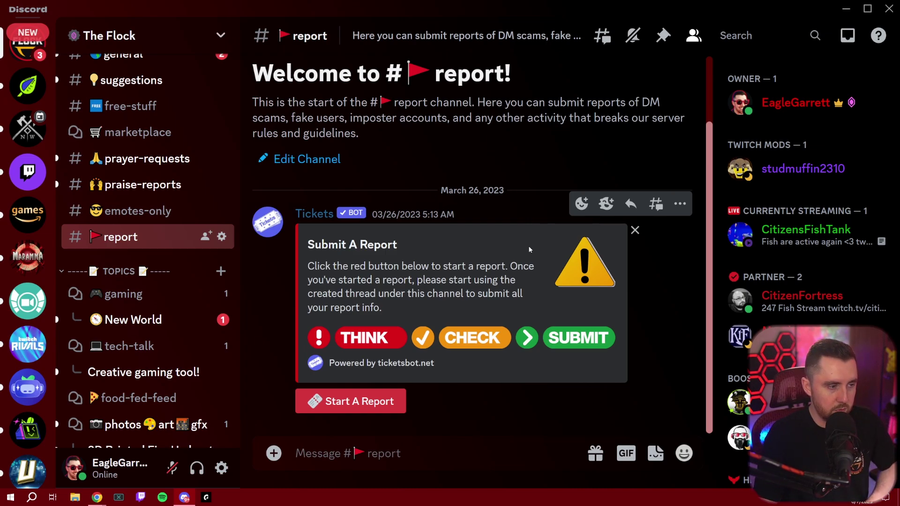
click(186, 498)
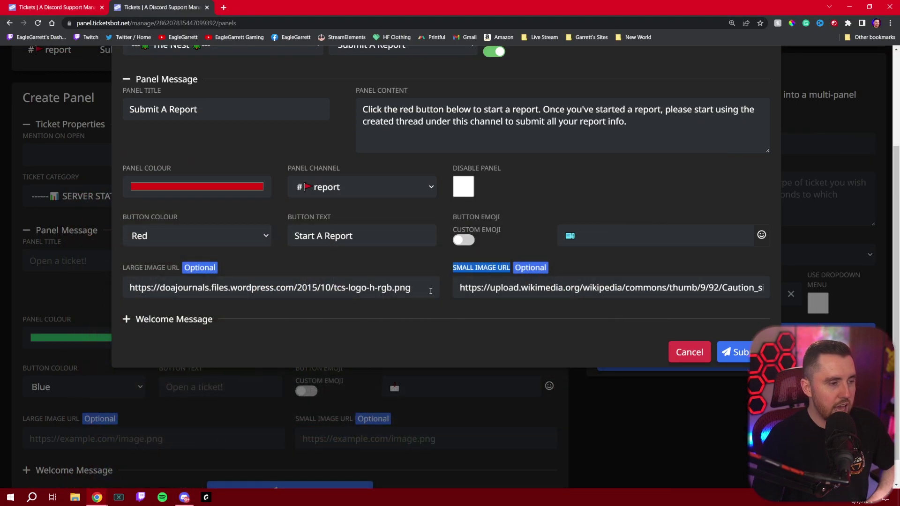
Expand the Welcome Message section and examine its embed, author, image, footer and field options.
scroll(330, 301, up, 3)
scroll(331, 302, down, 3)
click(198, 321)
scroll(440, 256, down, 3)
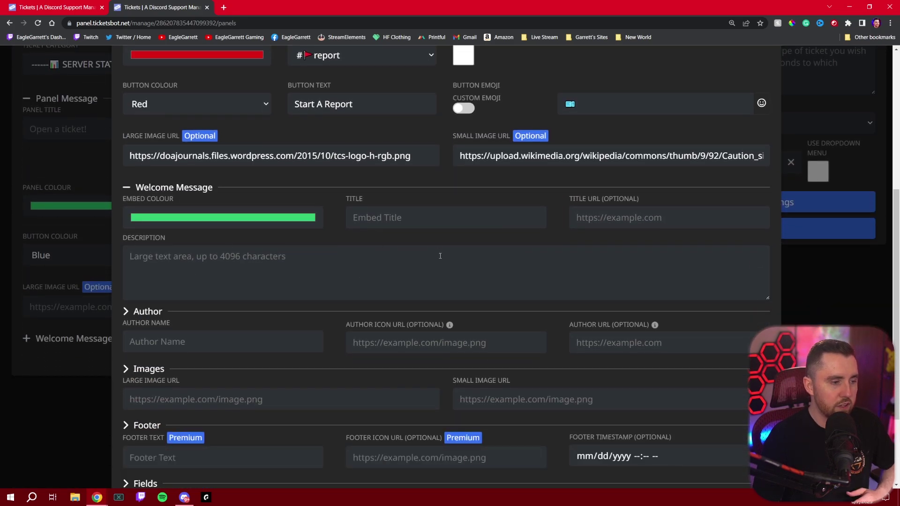
scroll(440, 256, down, 1)
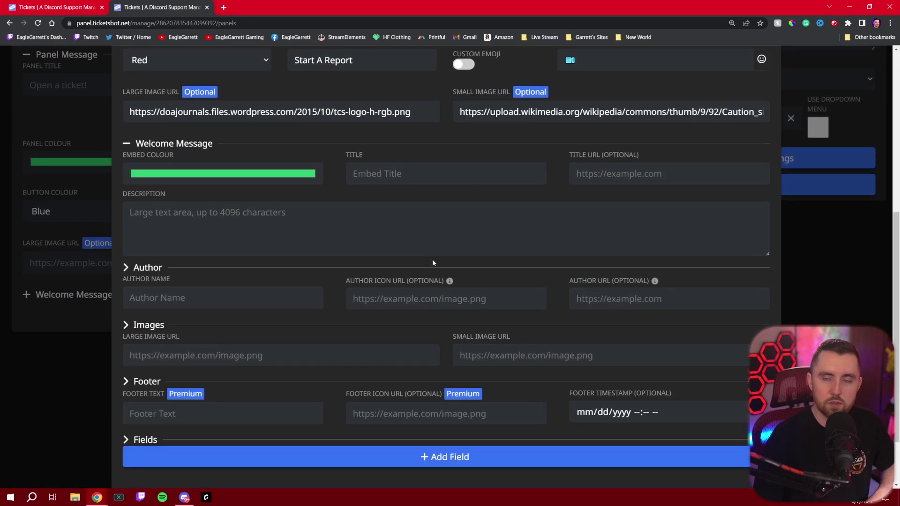
scroll(425, 261, up, 6)
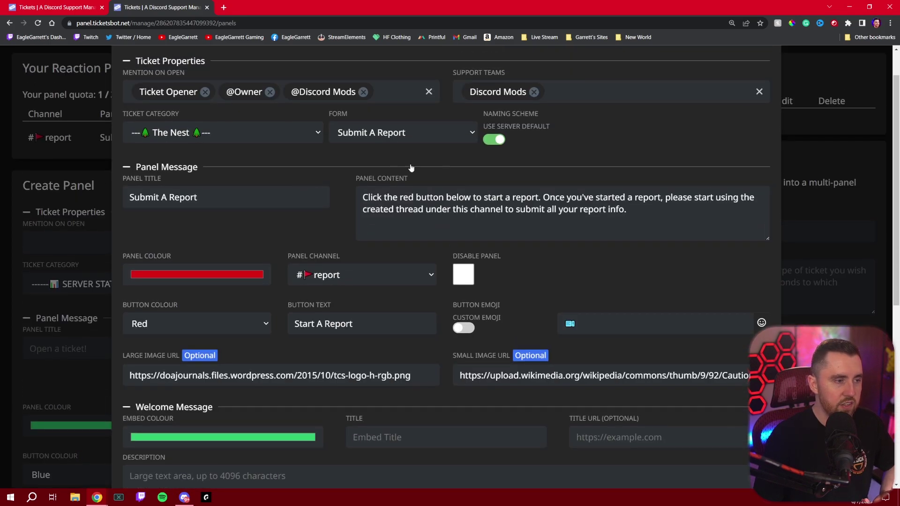
scroll(392, 188, down, 5)
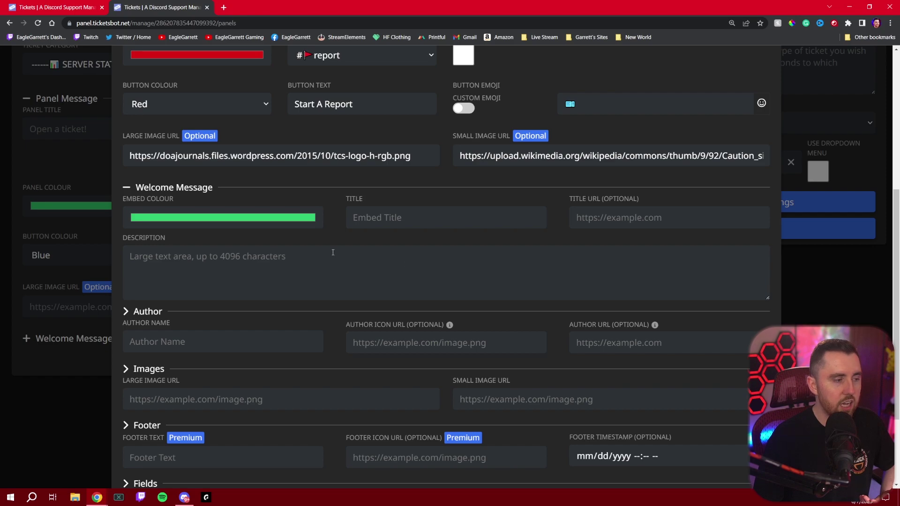
scroll(325, 308, down, 2)
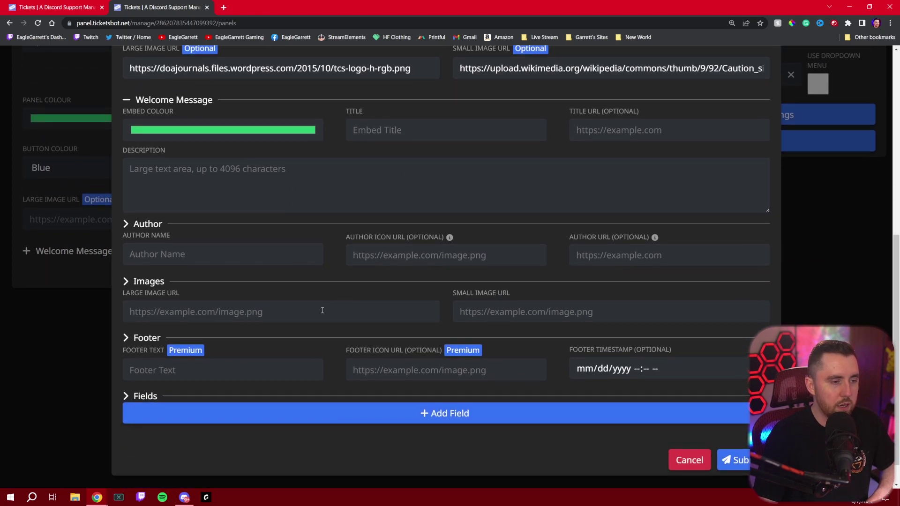
scroll(322, 310, up, 2)
scroll(244, 422, down, 1)
Switch to Discord, start a test report from the Submit A Report panel and close the created ticket.
click(184, 497)
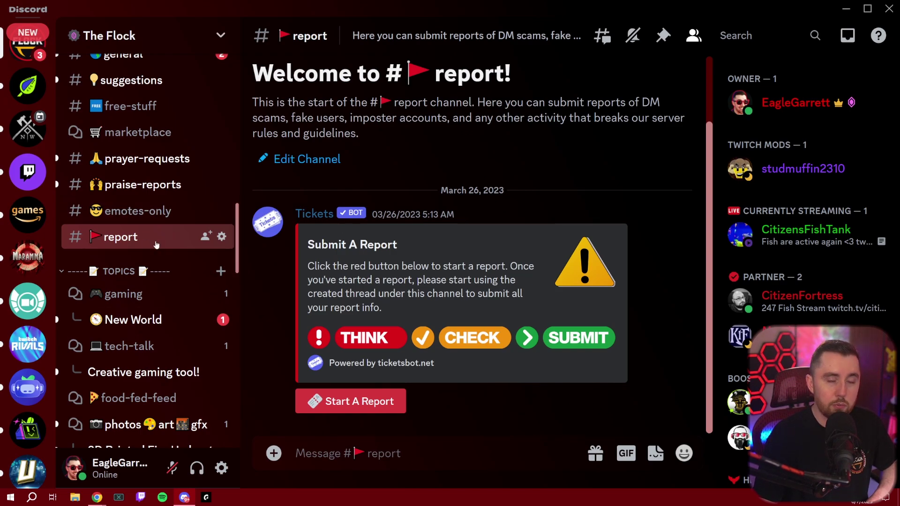
click(359, 402)
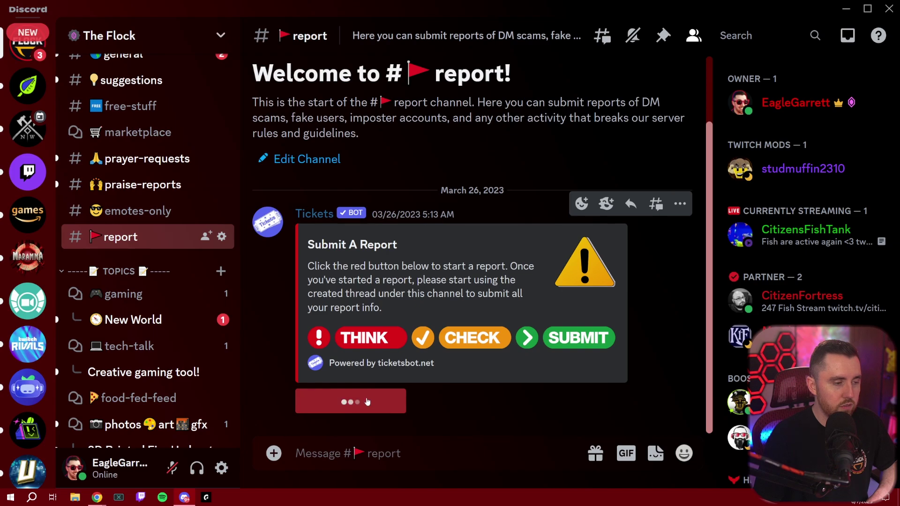
click(462, 353)
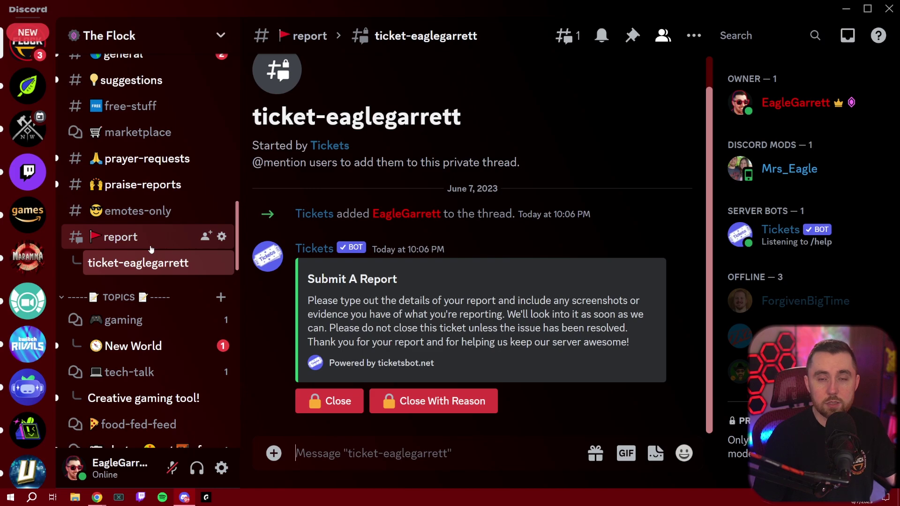
click(329, 401)
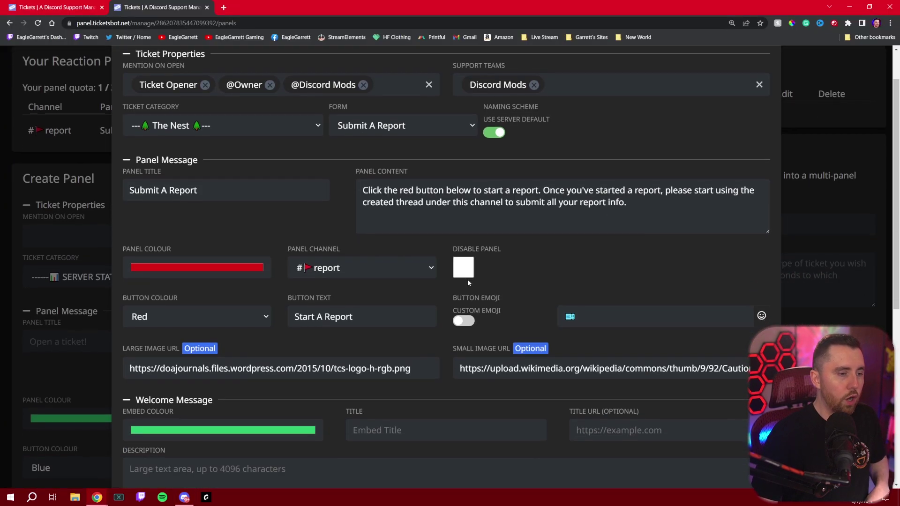
Review the Edit Panel form of Submit A Report from ticket properties to welcome message, and close the form.
scroll(468, 282, down, 1)
scroll(475, 194, up, 2)
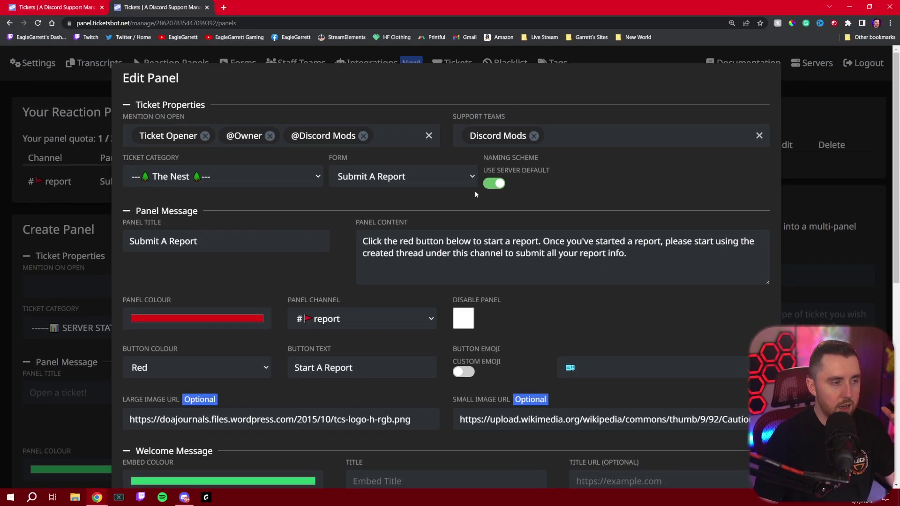
scroll(483, 194, down, 1)
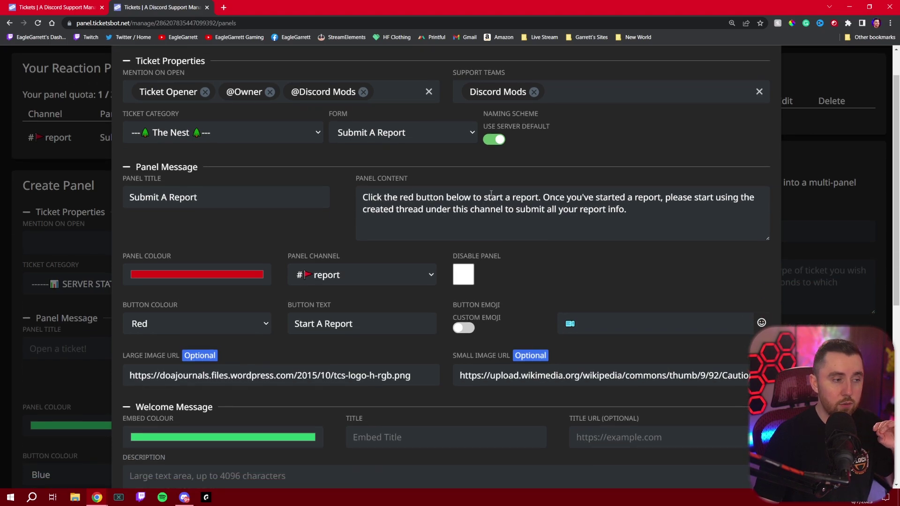
scroll(516, 192, down, 6)
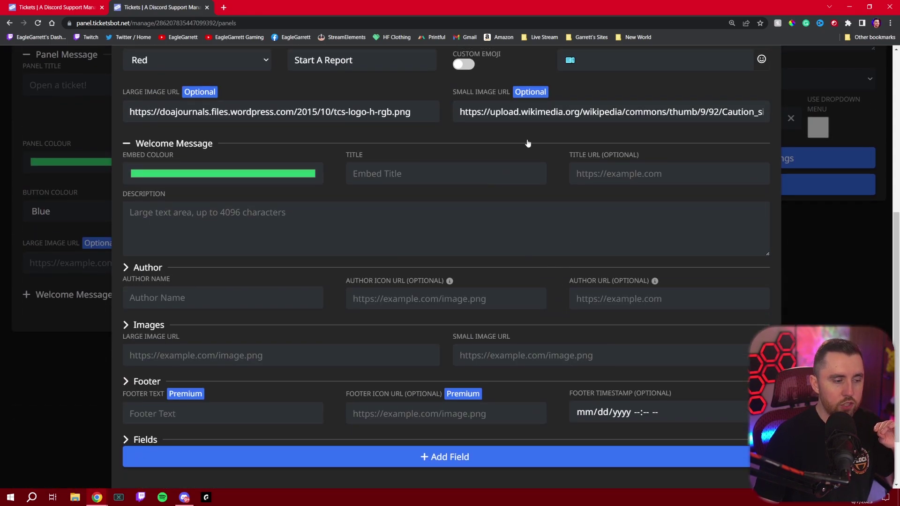
scroll(577, 183, up, 7)
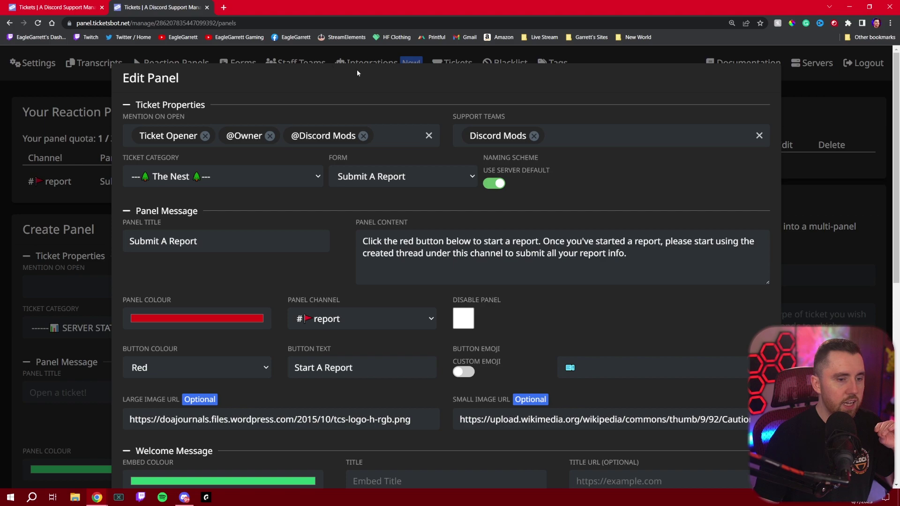
scroll(620, 257, down, 9)
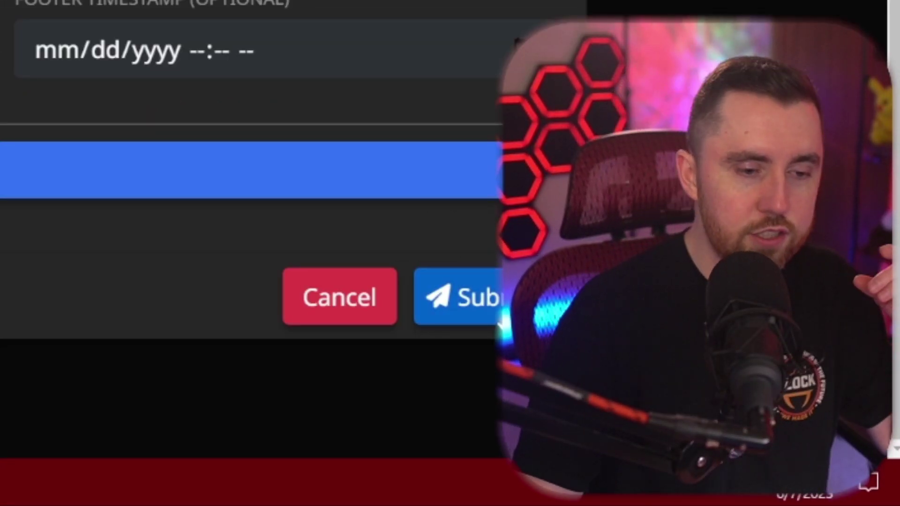
click(335, 317)
scroll(519, 371, up, 5)
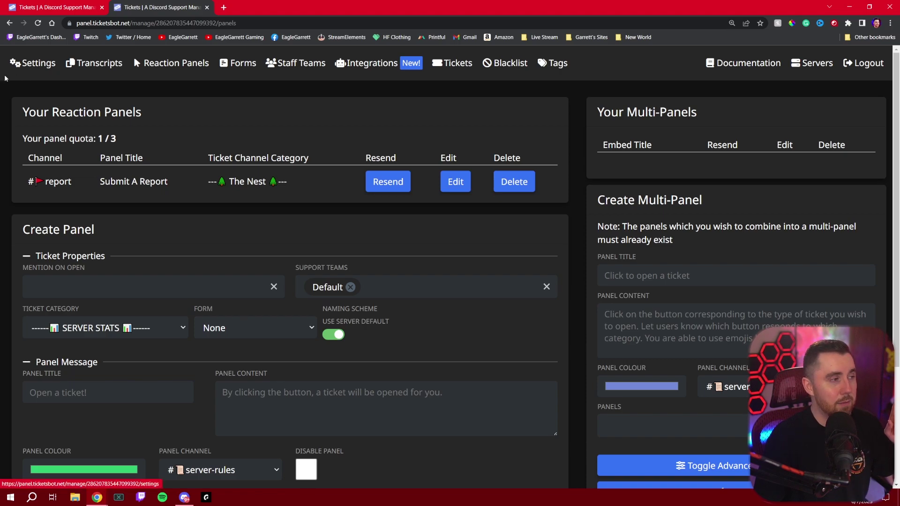
Open the Tickets bot's general settings and check the live report channel in Discord against them.
click(28, 67)
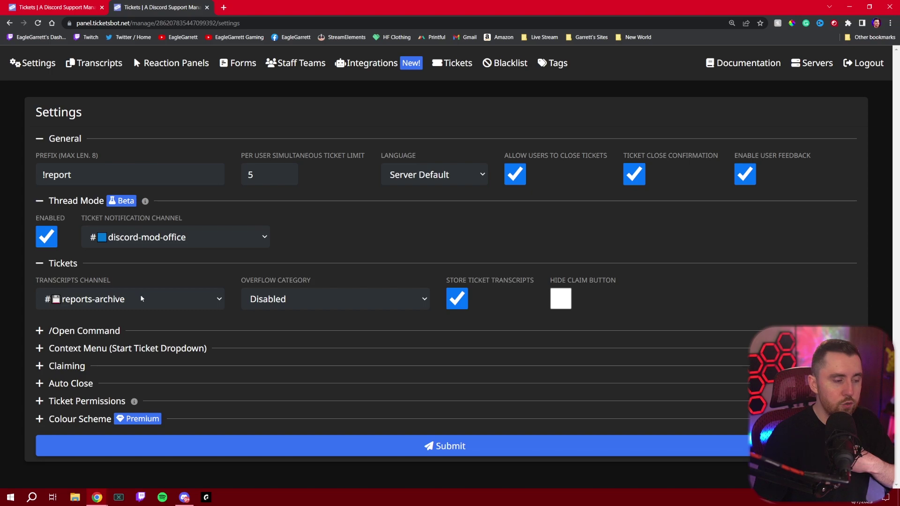
click(184, 497)
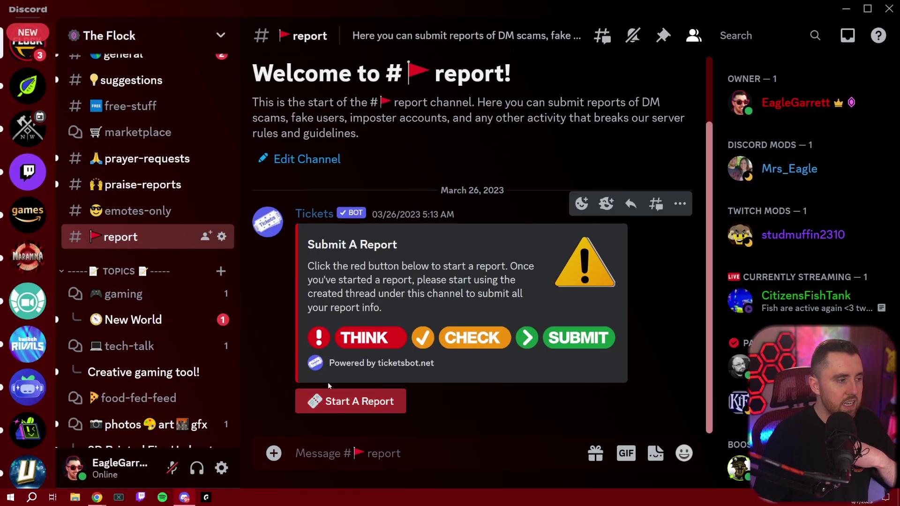
scroll(145, 244, down, 1)
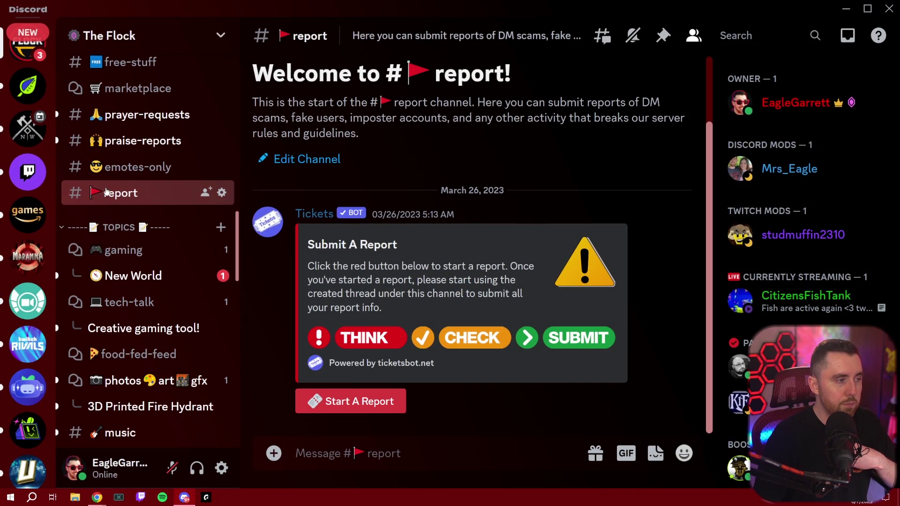
click(96, 497)
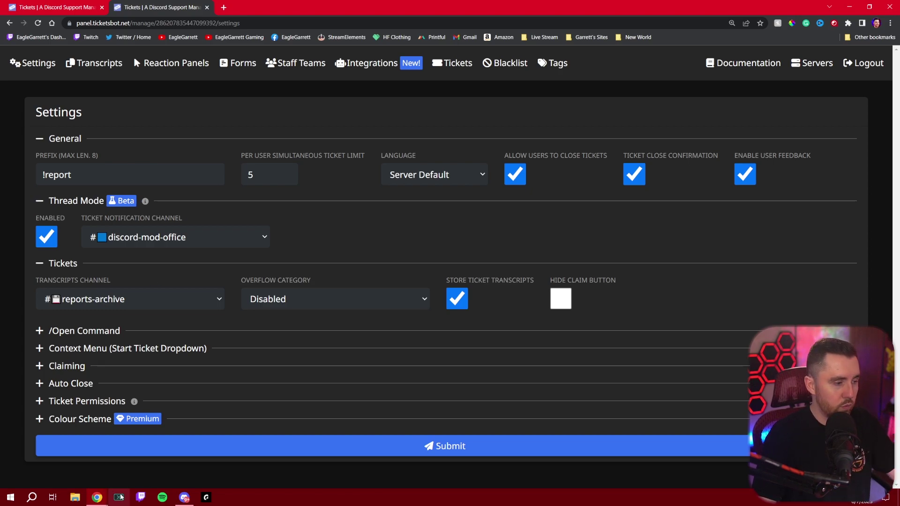
Locate the reports-archive and discord-mod-office channels under Mod Squad in Discord, and return to the Tickets settings in the browser.
click(184, 497)
scroll(172, 319, down, 8)
scroll(173, 318, down, 10)
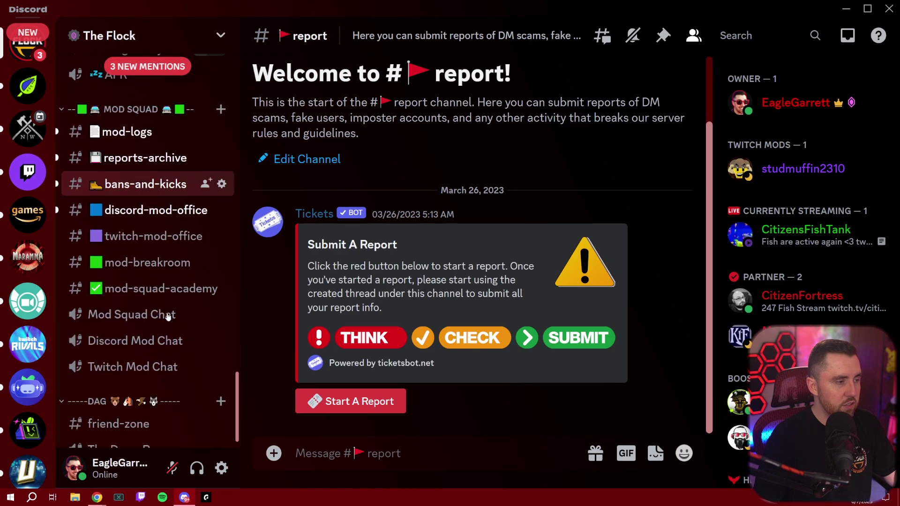
scroll(141, 299, up, 2)
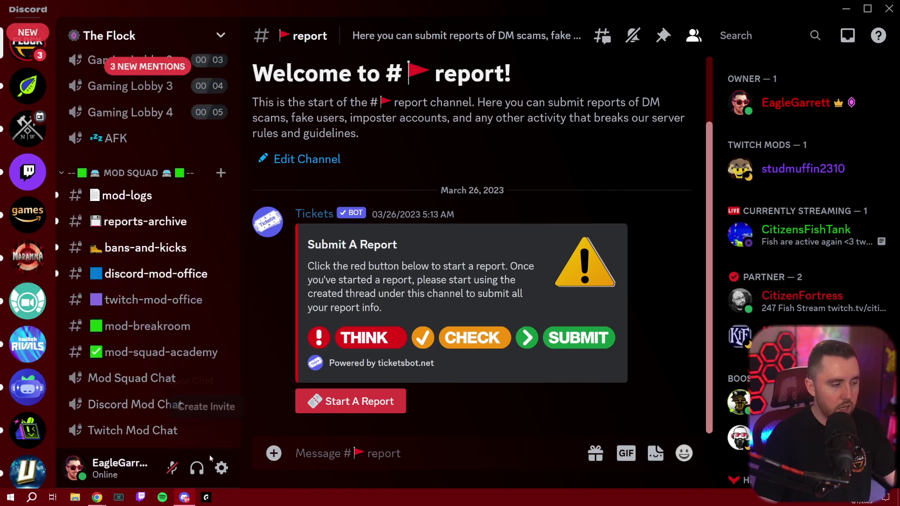
click(183, 497)
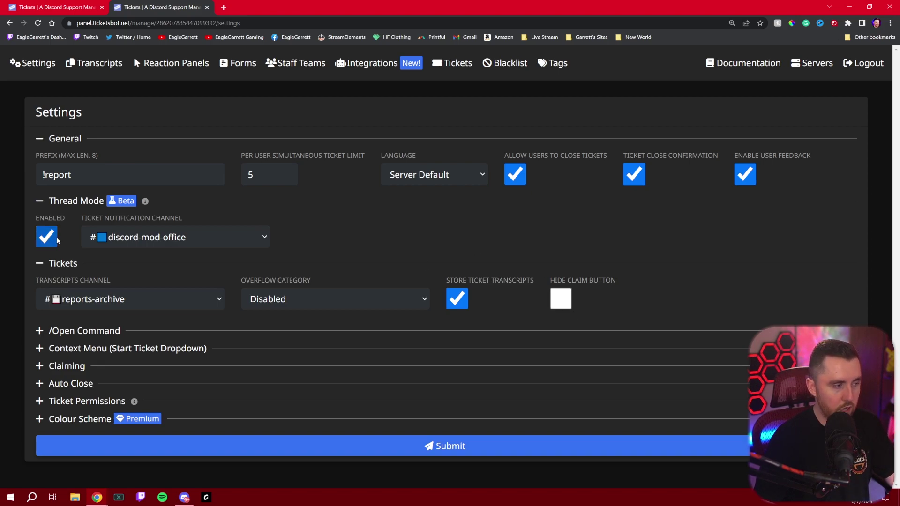
Expand the /Open Command settings and examine the channel category, naming scheme and welcome message text.
click(91, 332)
scroll(125, 199, down, 2)
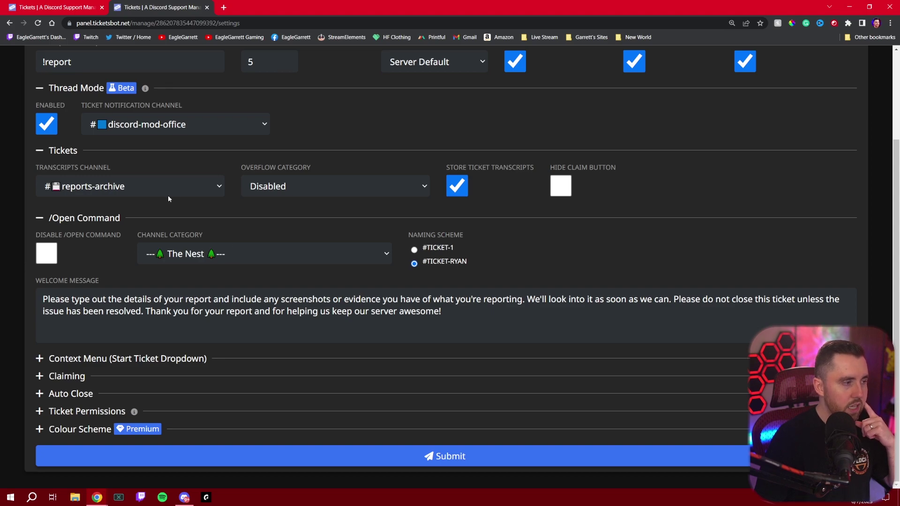
drag(42, 298, 466, 311)
click(467, 315)
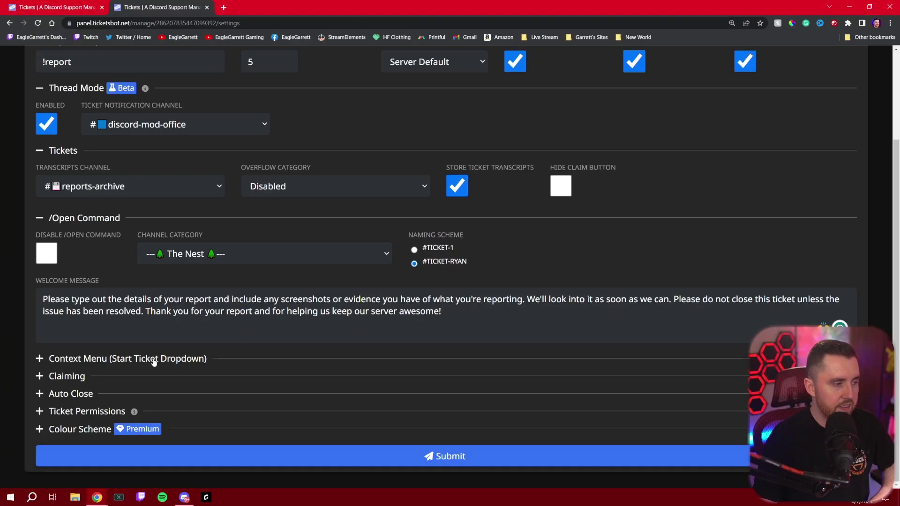
Expand the Context Menu settings and review the source panel and permission level options, keeping Submit A Report and Everyone.
click(109, 453)
scroll(109, 331, down, 1)
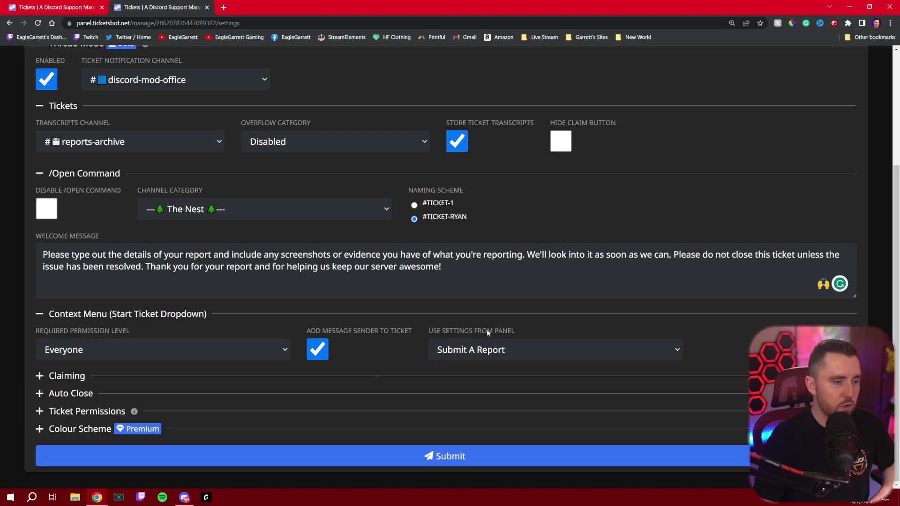
click(567, 347)
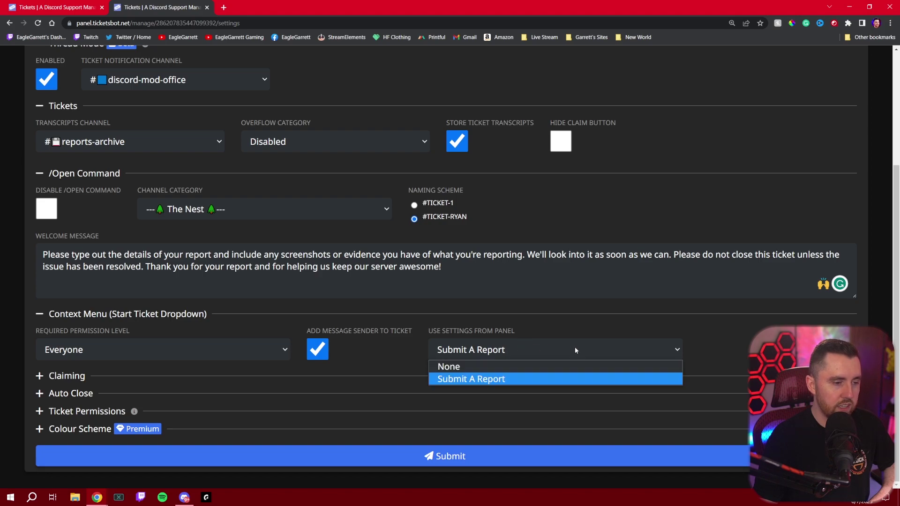
click(521, 378)
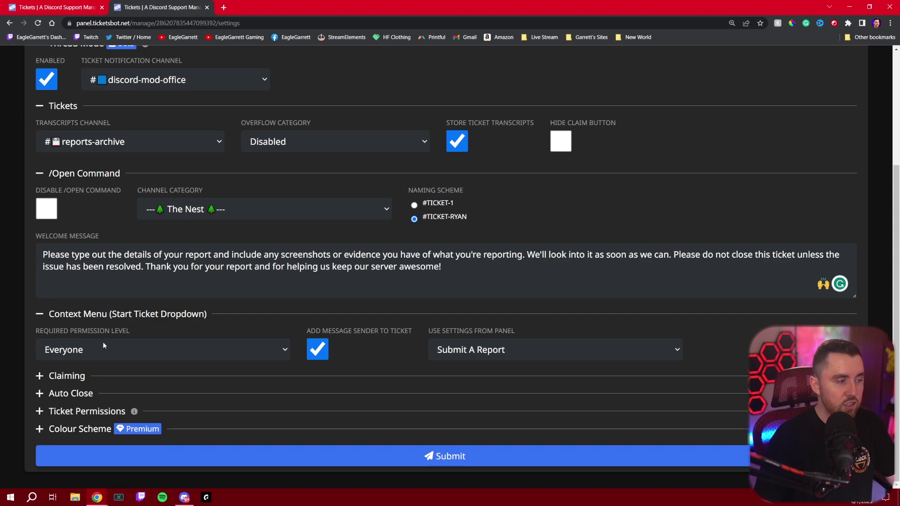
click(131, 350)
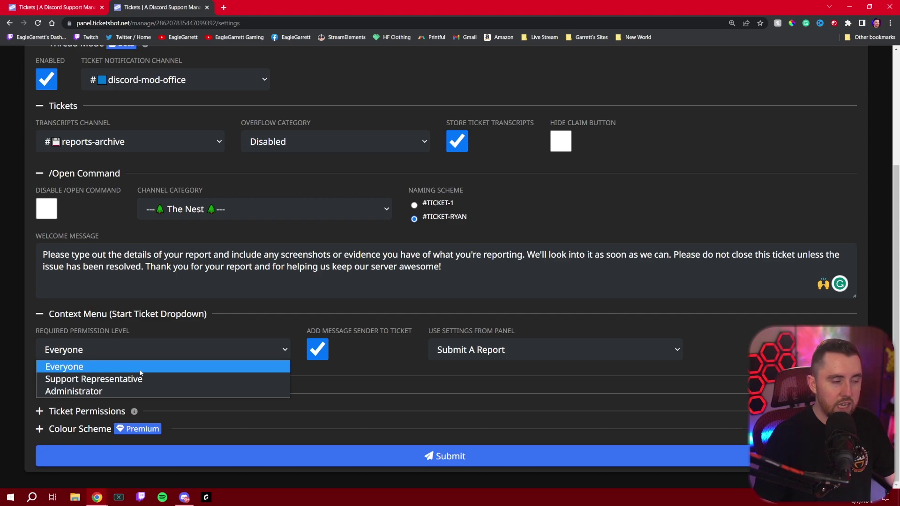
click(194, 330)
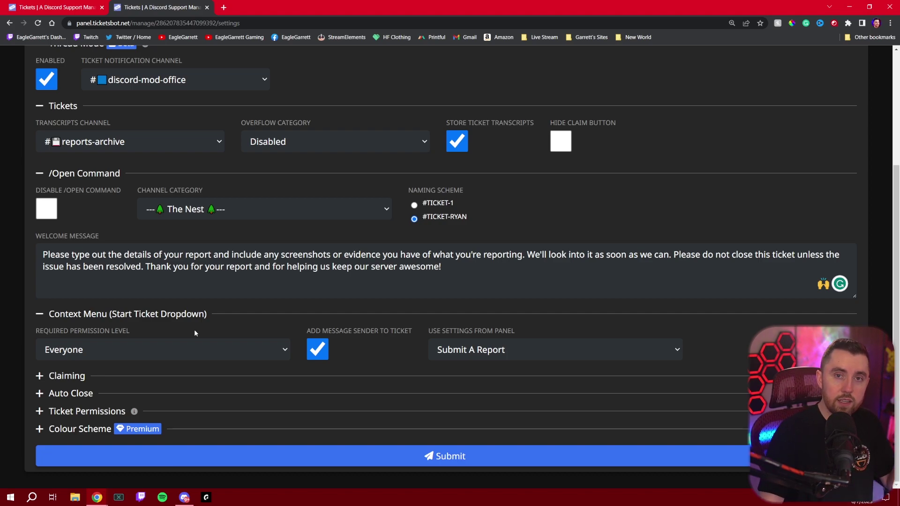
Expand the Claiming and Auto Close settings and examine the support rep permissions and closing conditions.
click(79, 383)
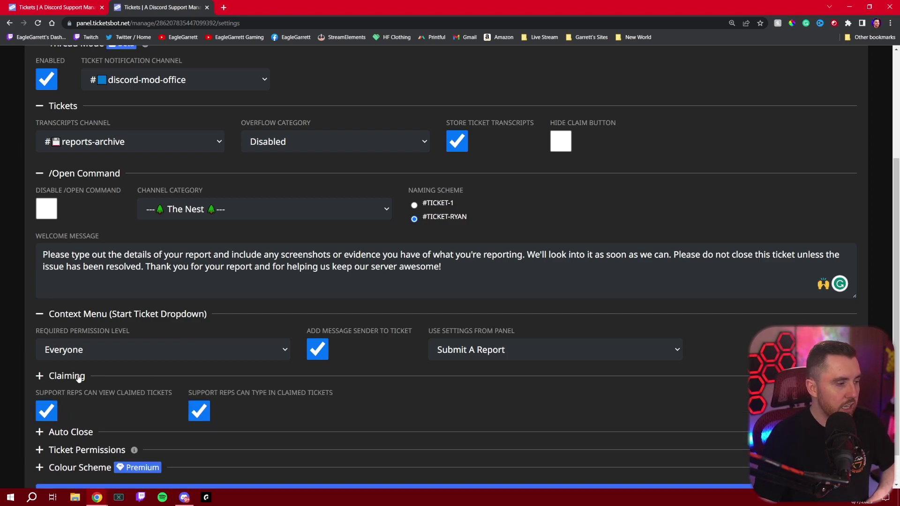
scroll(93, 373, down, 1)
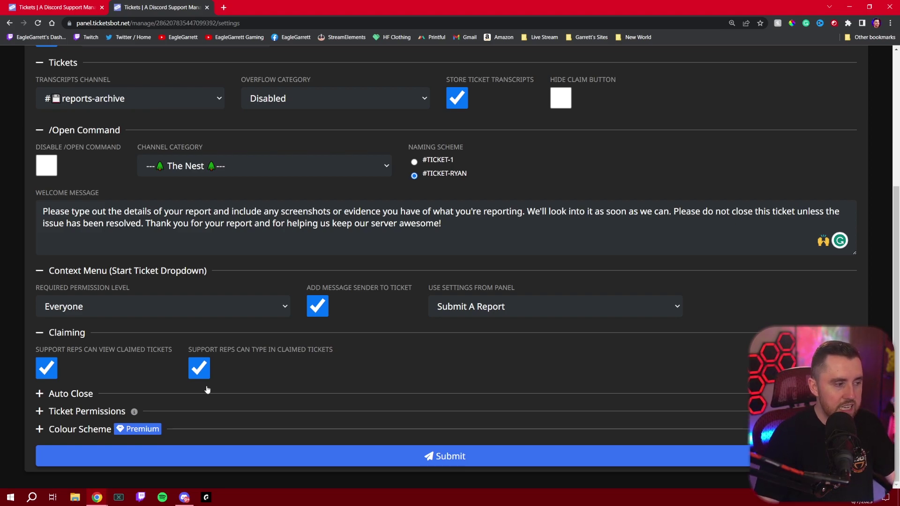
click(78, 397)
scroll(89, 356, down, 2)
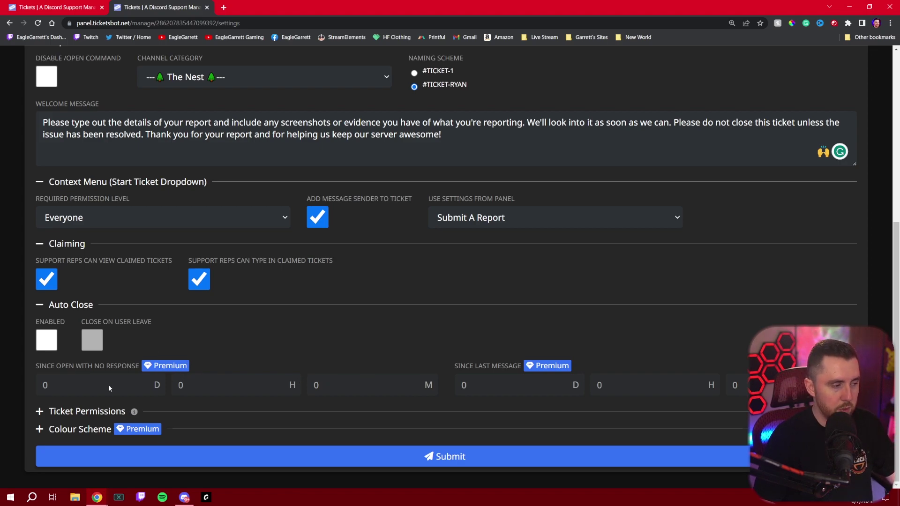
Expand the Ticket Permissions and Colour Scheme settings and examine the attachment, link, reaction and colour options.
click(39, 412)
scroll(243, 353, down, 1)
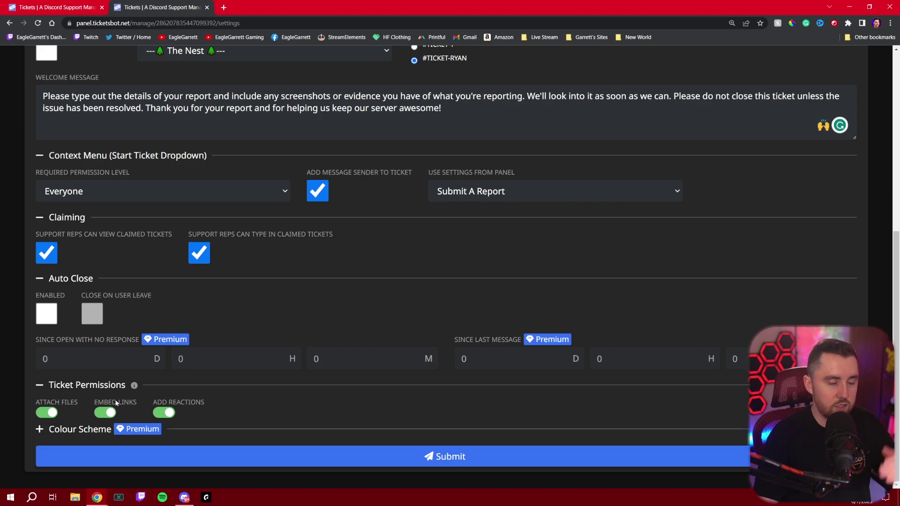
click(96, 429)
scroll(242, 353, down, 1)
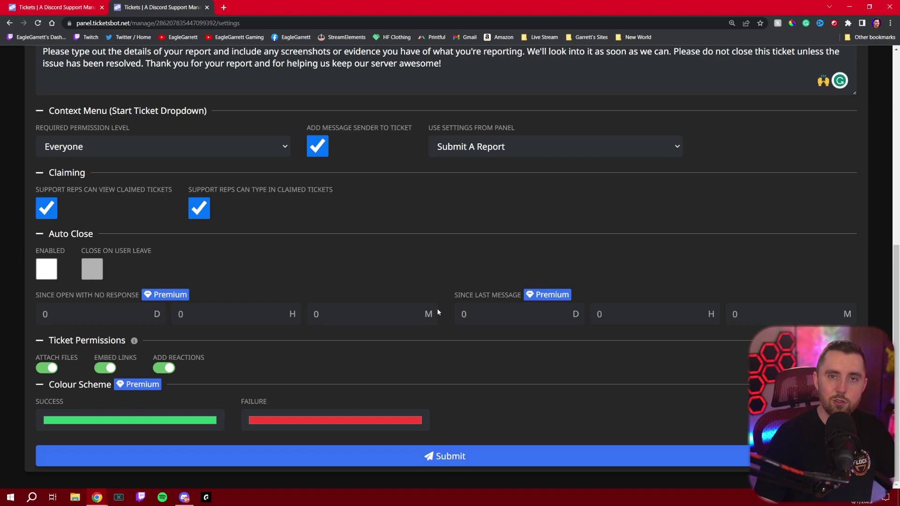
scroll(436, 311, up, 8)
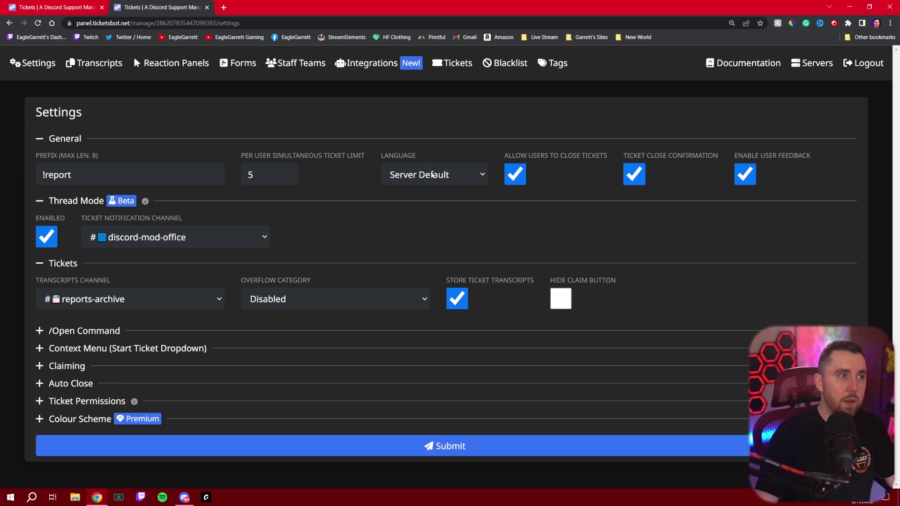
Switch to Discord to view the Submit A Report panel in the report channel.
click(184, 498)
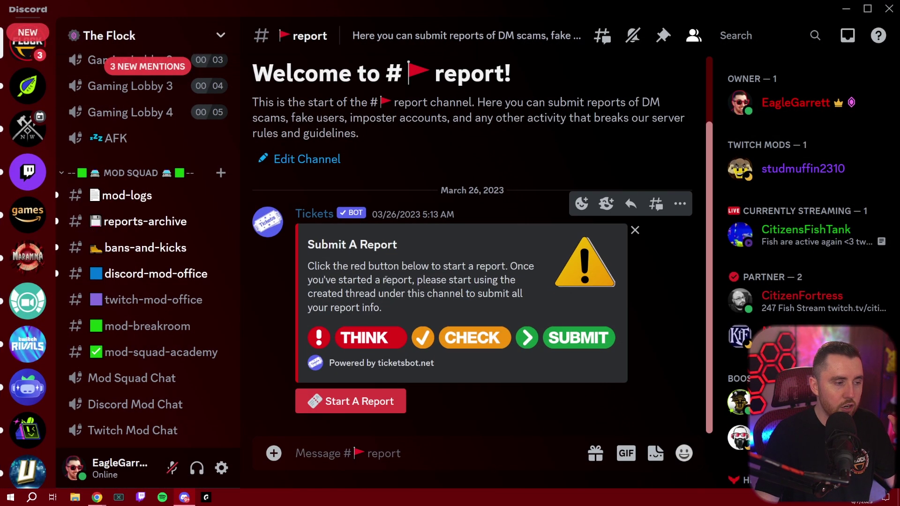